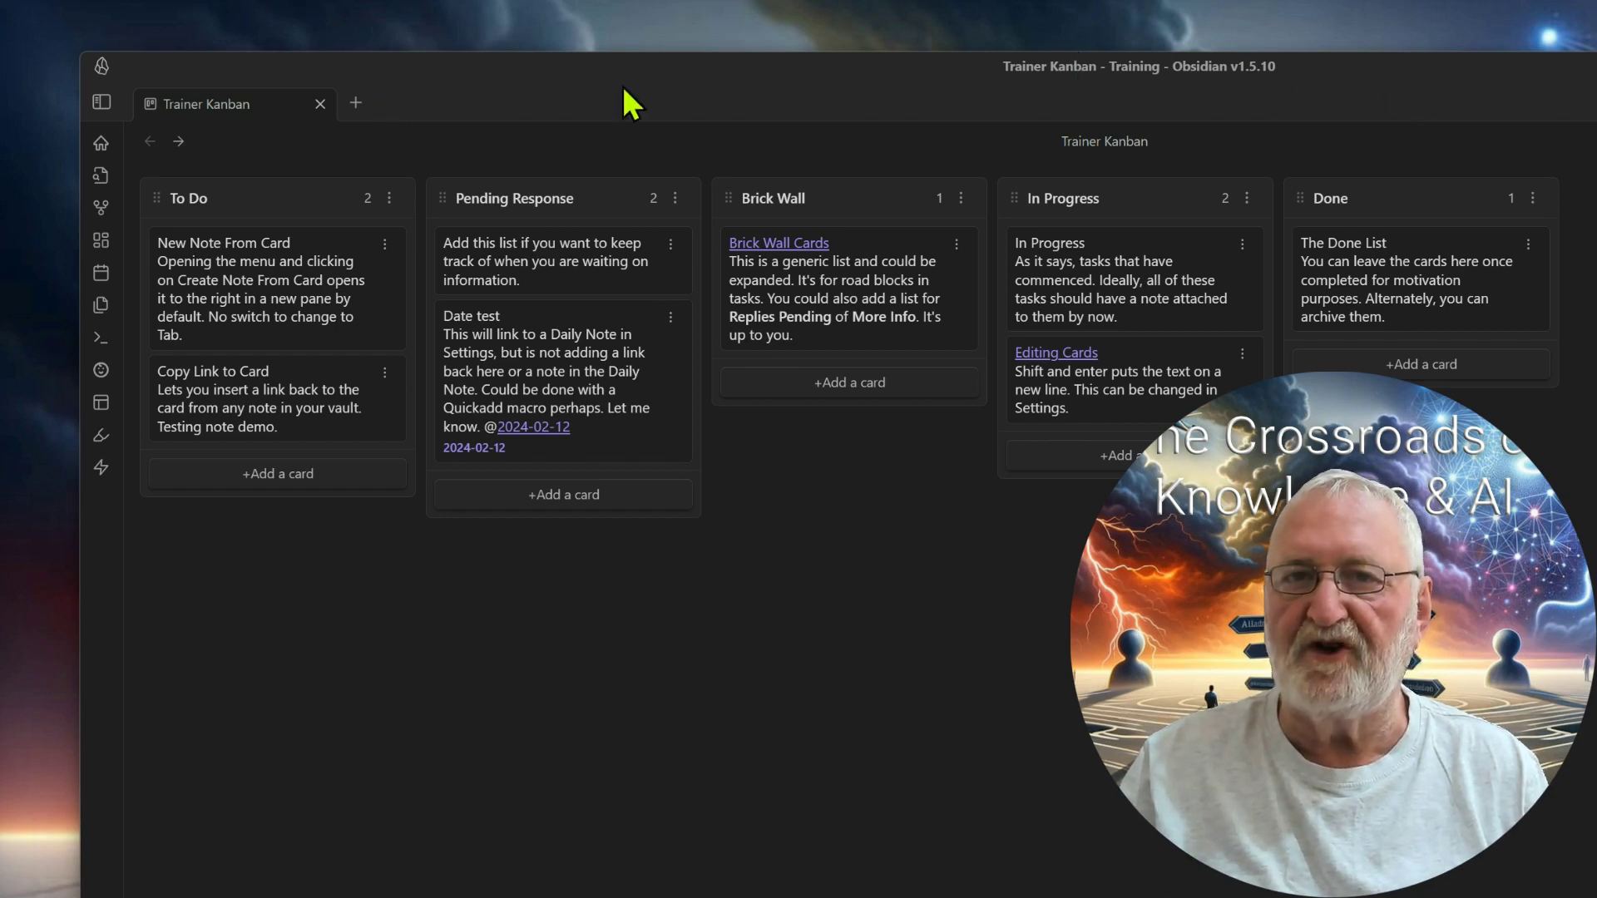
# Rename the board title from 'Trainer Kanban' to 'Main Kanban' so it picks up its coloured background.
pyautogui.doubleClick(1095, 148)
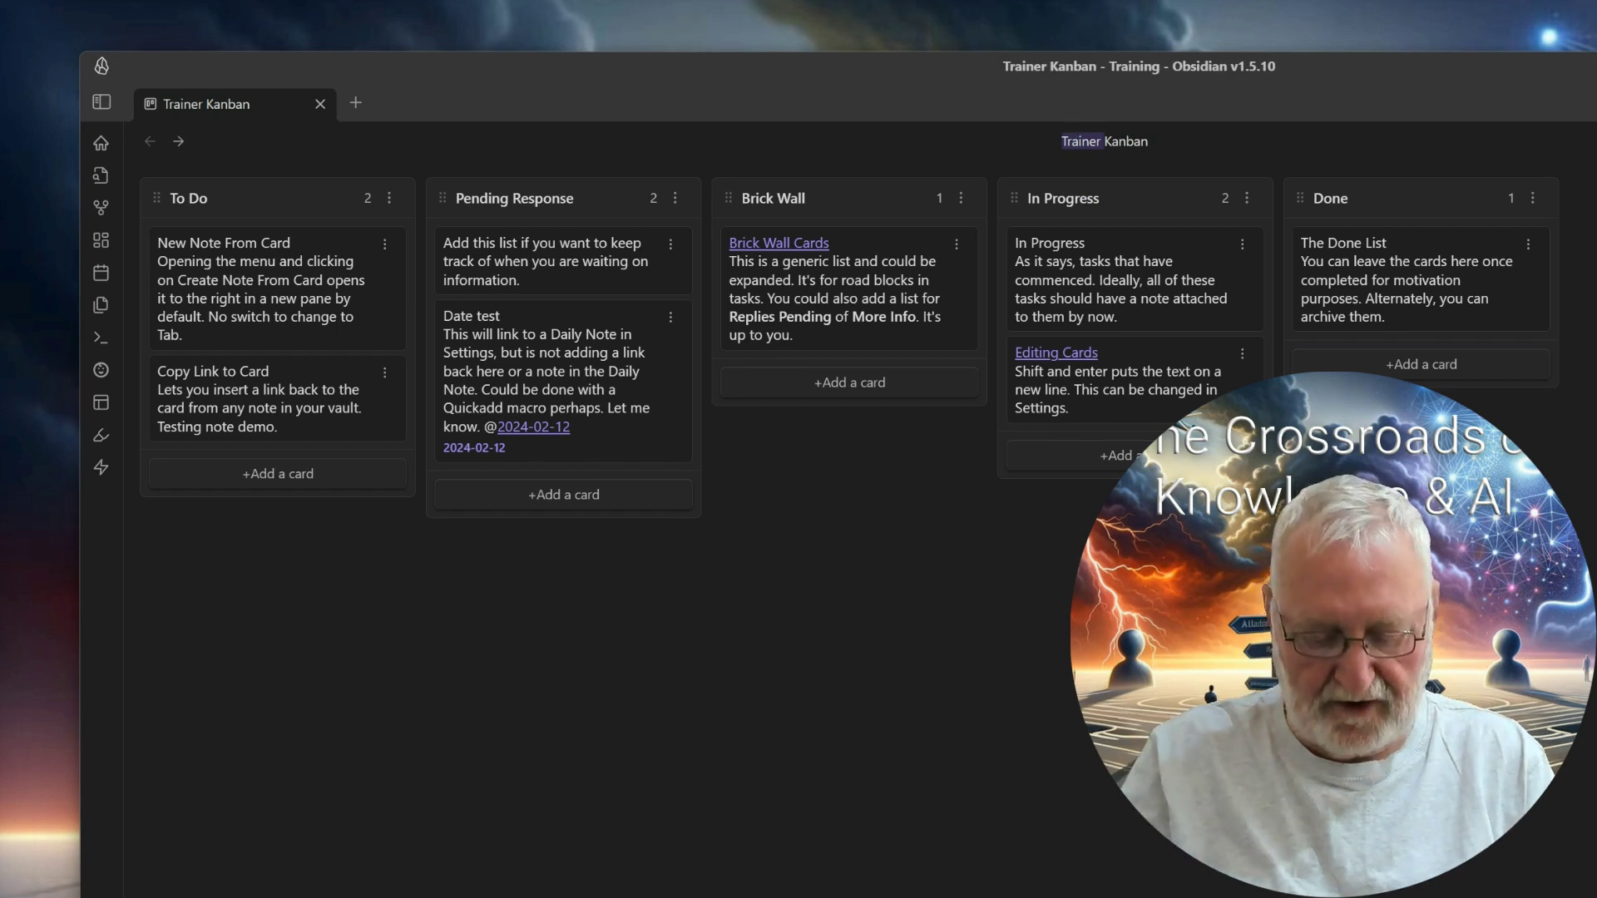
pyautogui.write('Main')
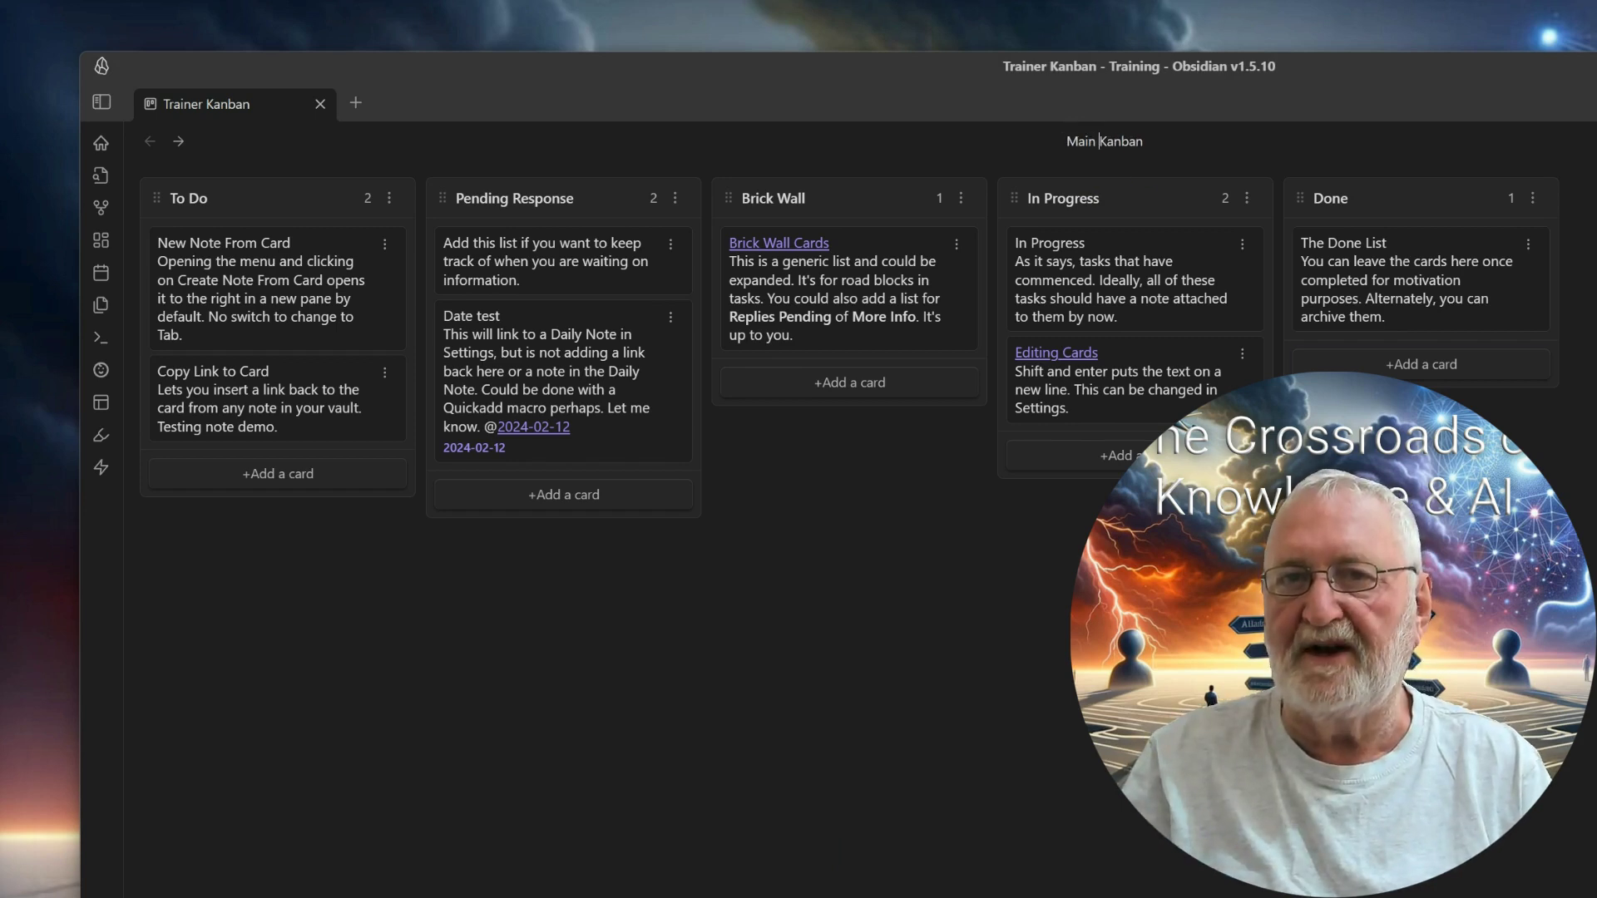
pyautogui.press('Return')
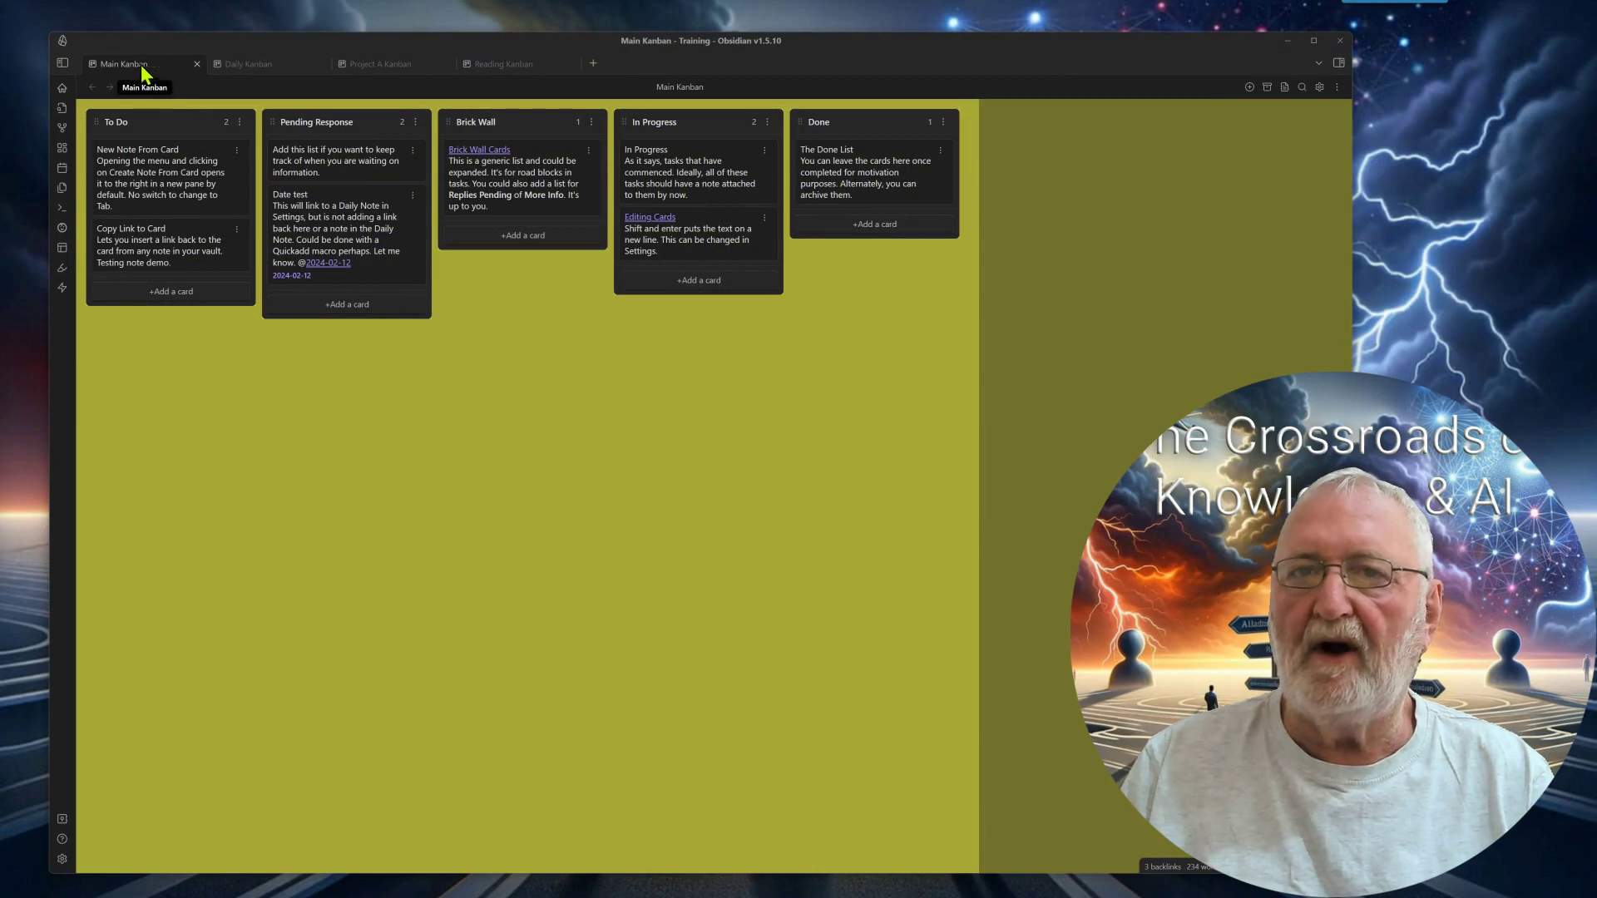
# Cycle through the Main, Daily, Project A and Reading boards to compare colours, ending on Main Kanban.
pyautogui.click(253, 66)
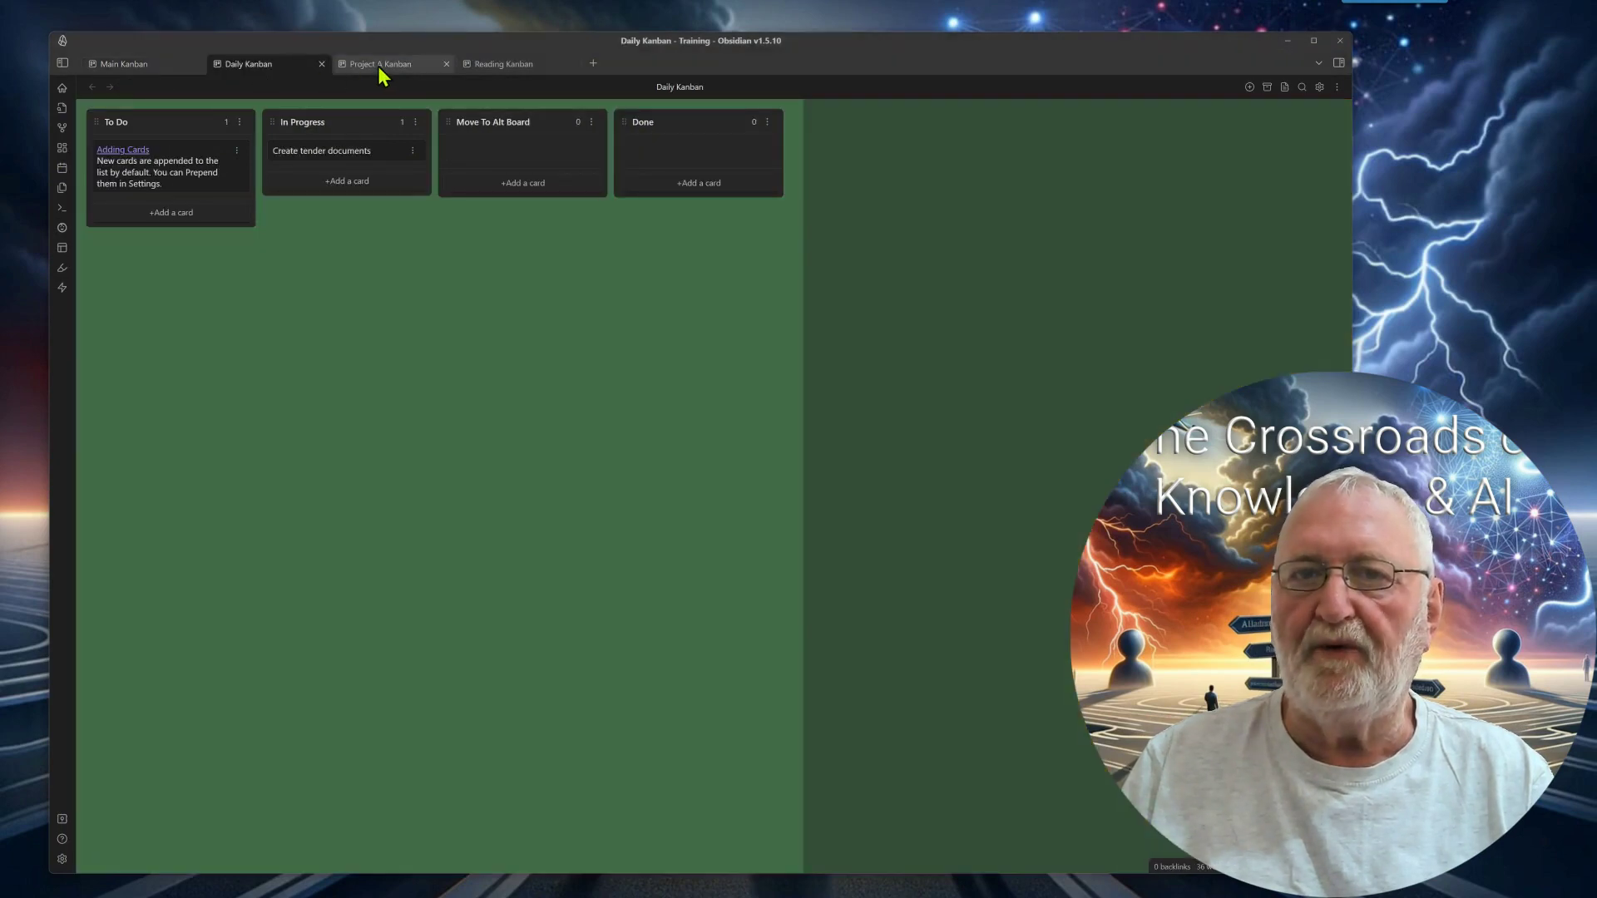
pyautogui.click(381, 66)
pyautogui.click(495, 65)
pyautogui.click(137, 66)
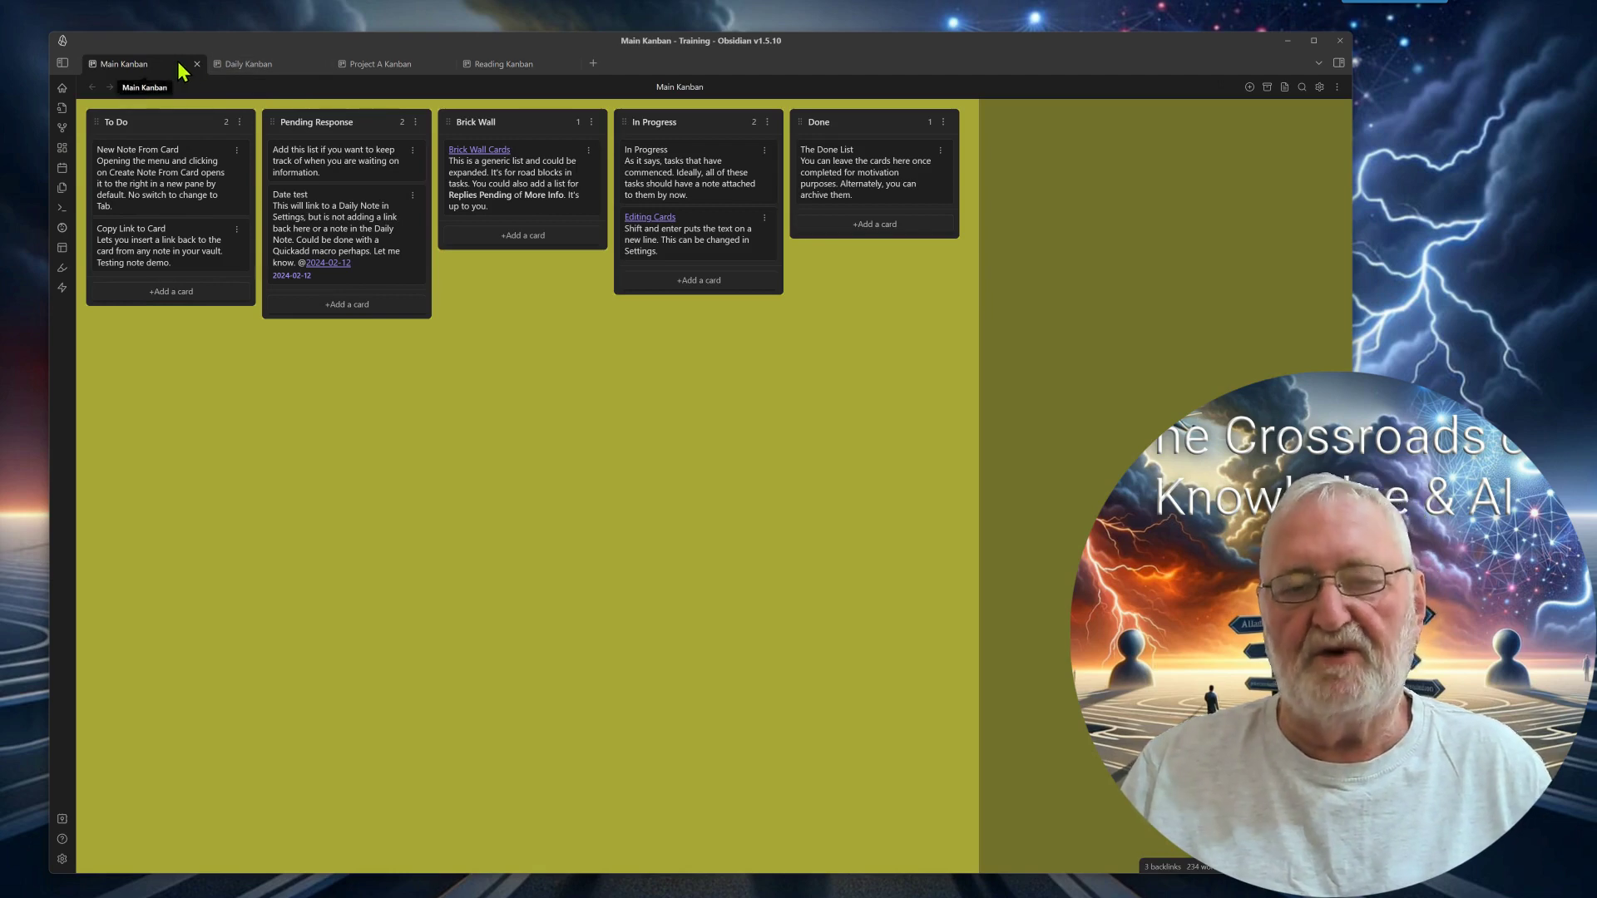
pyautogui.click(260, 66)
pyautogui.click(376, 68)
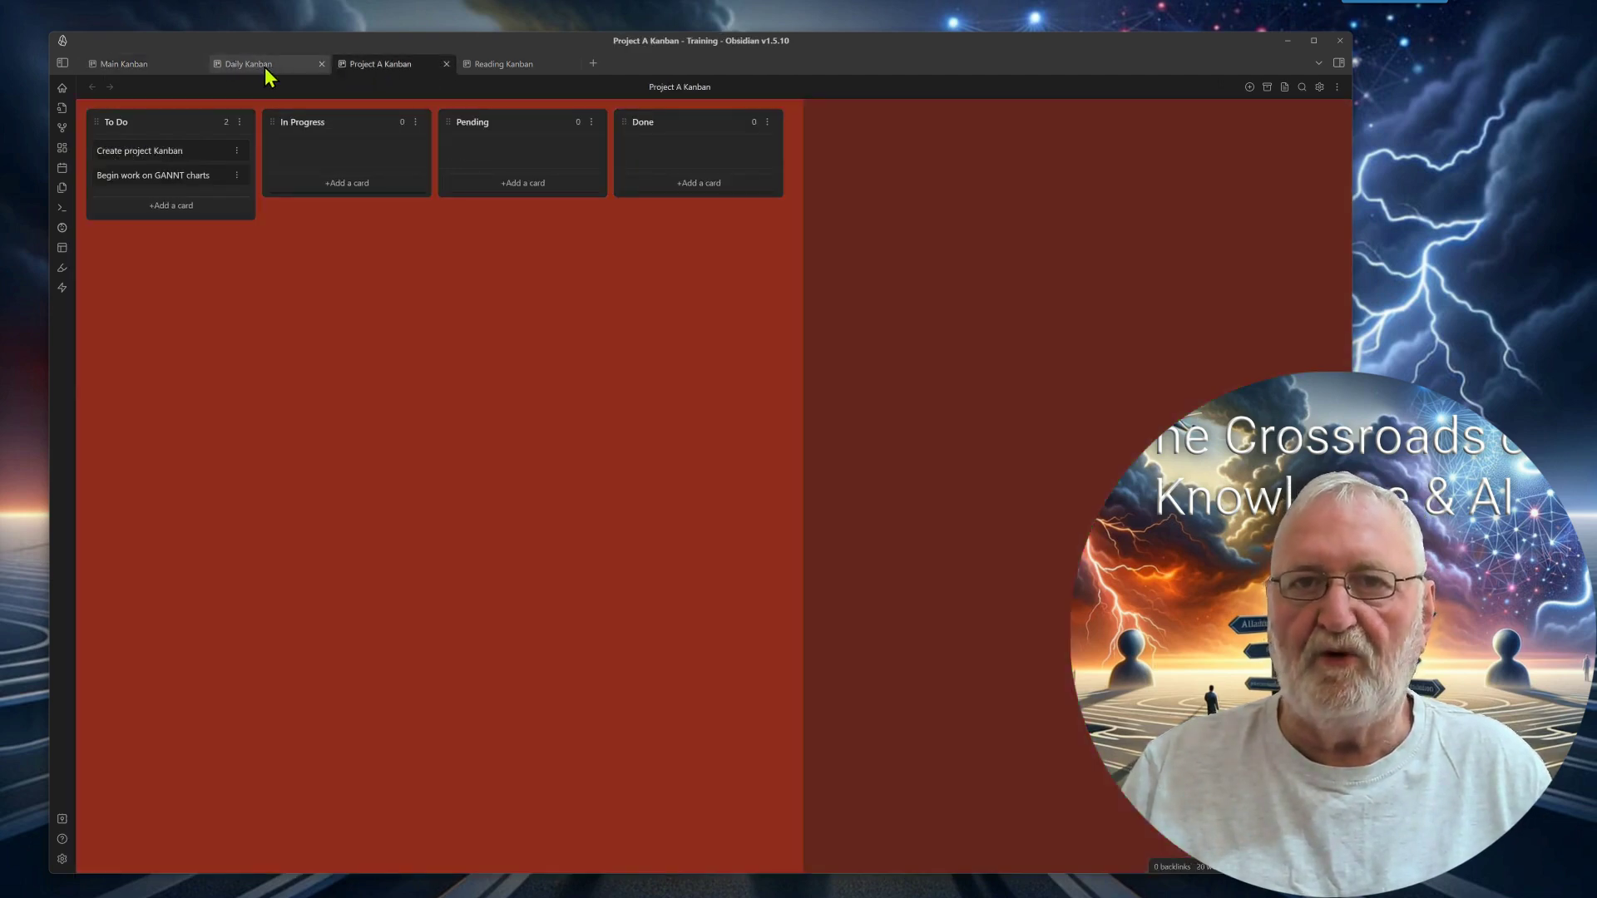
pyautogui.click(138, 68)
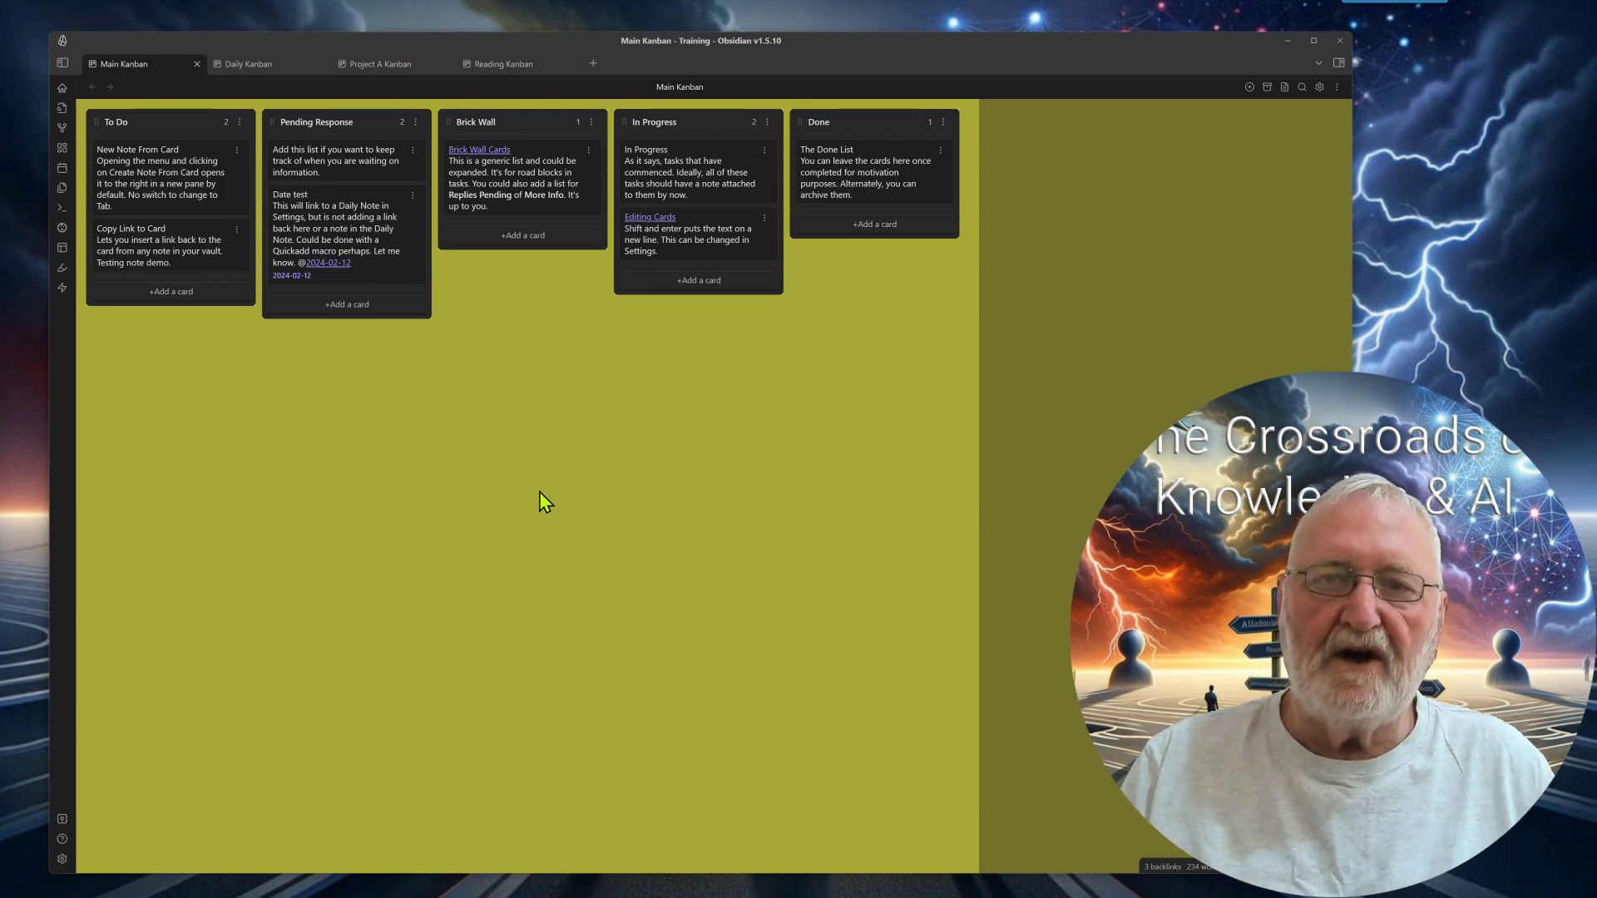
pyautogui.click(63, 859)
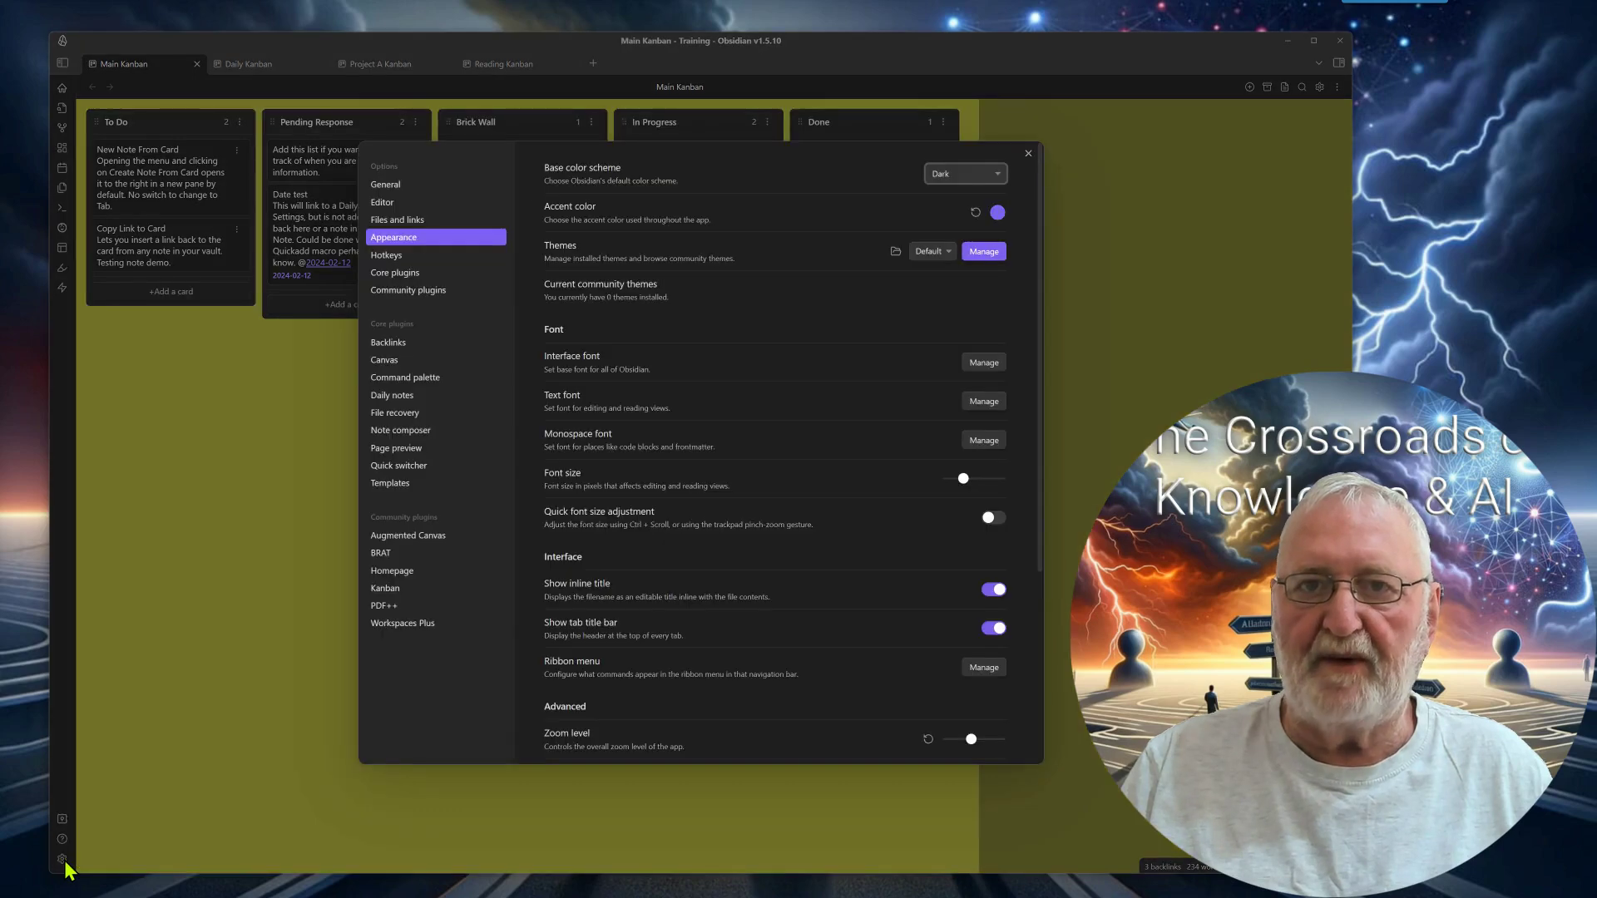
pyautogui.click(397, 626)
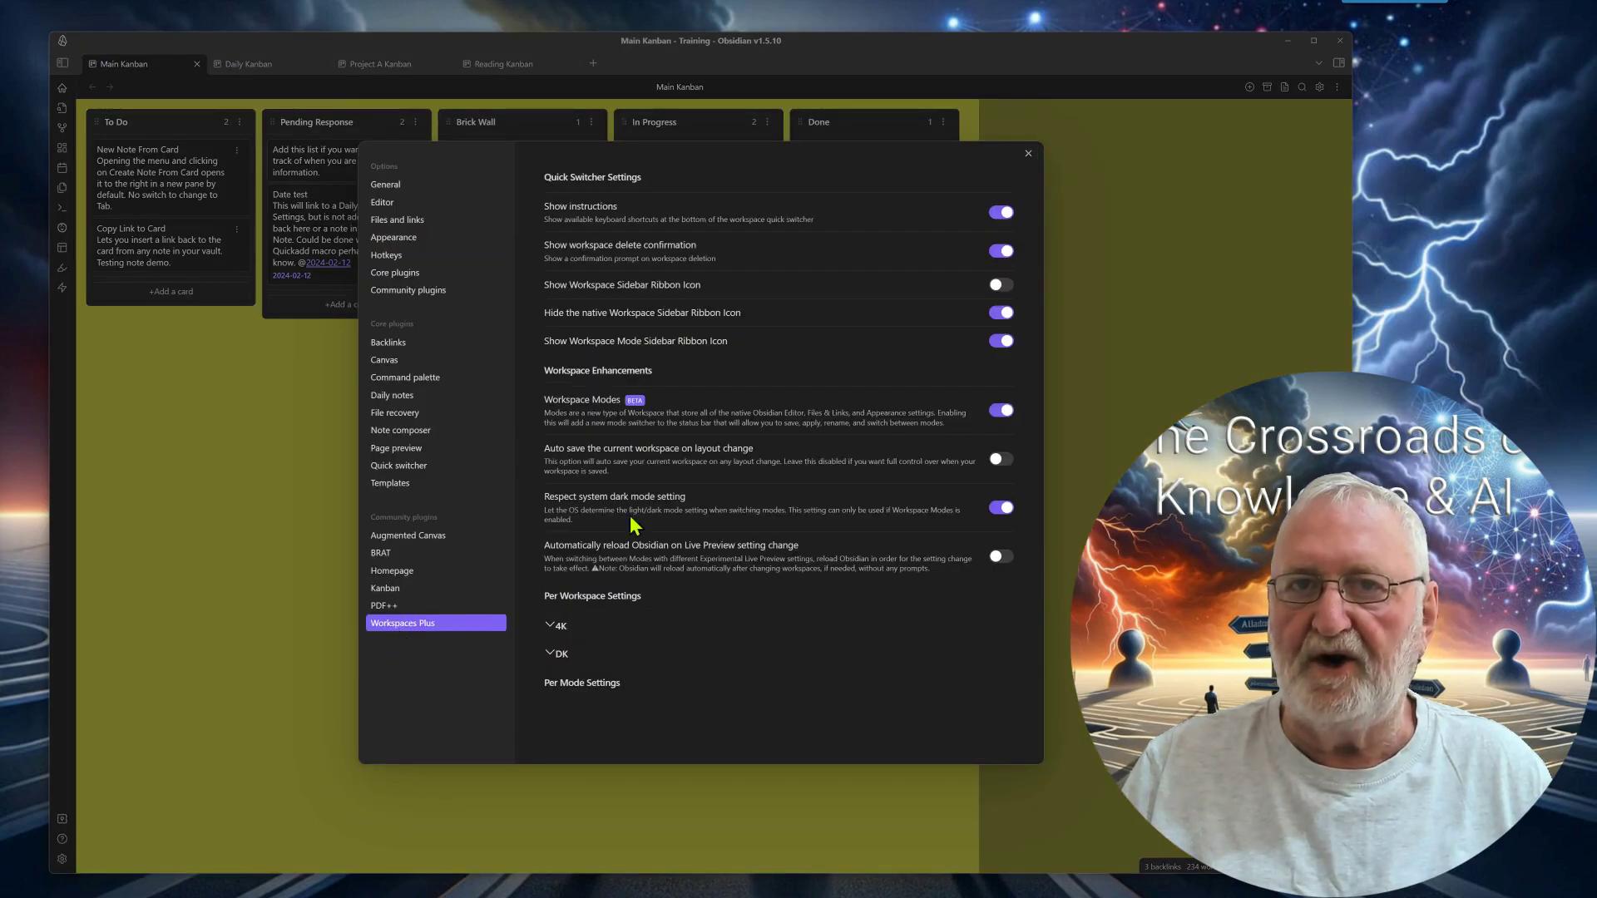
pyautogui.click(1028, 153)
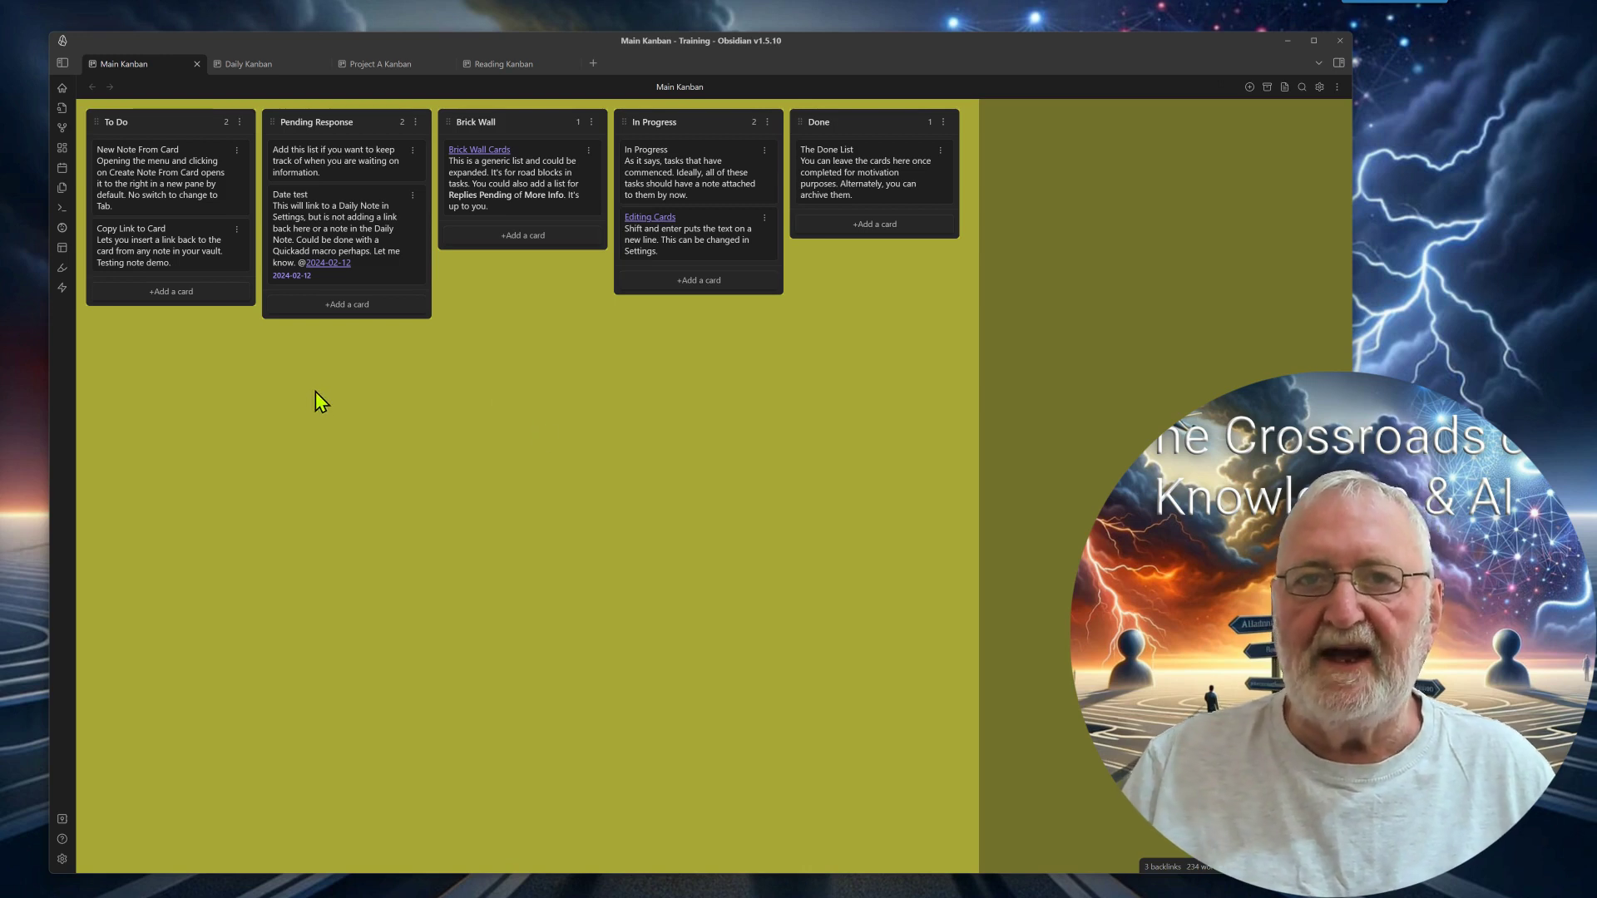
# Split Daily Kanban into its own pane to the right of Main Kanban.
pyautogui.click(260, 68)
pyautogui.rightClick(264, 66)
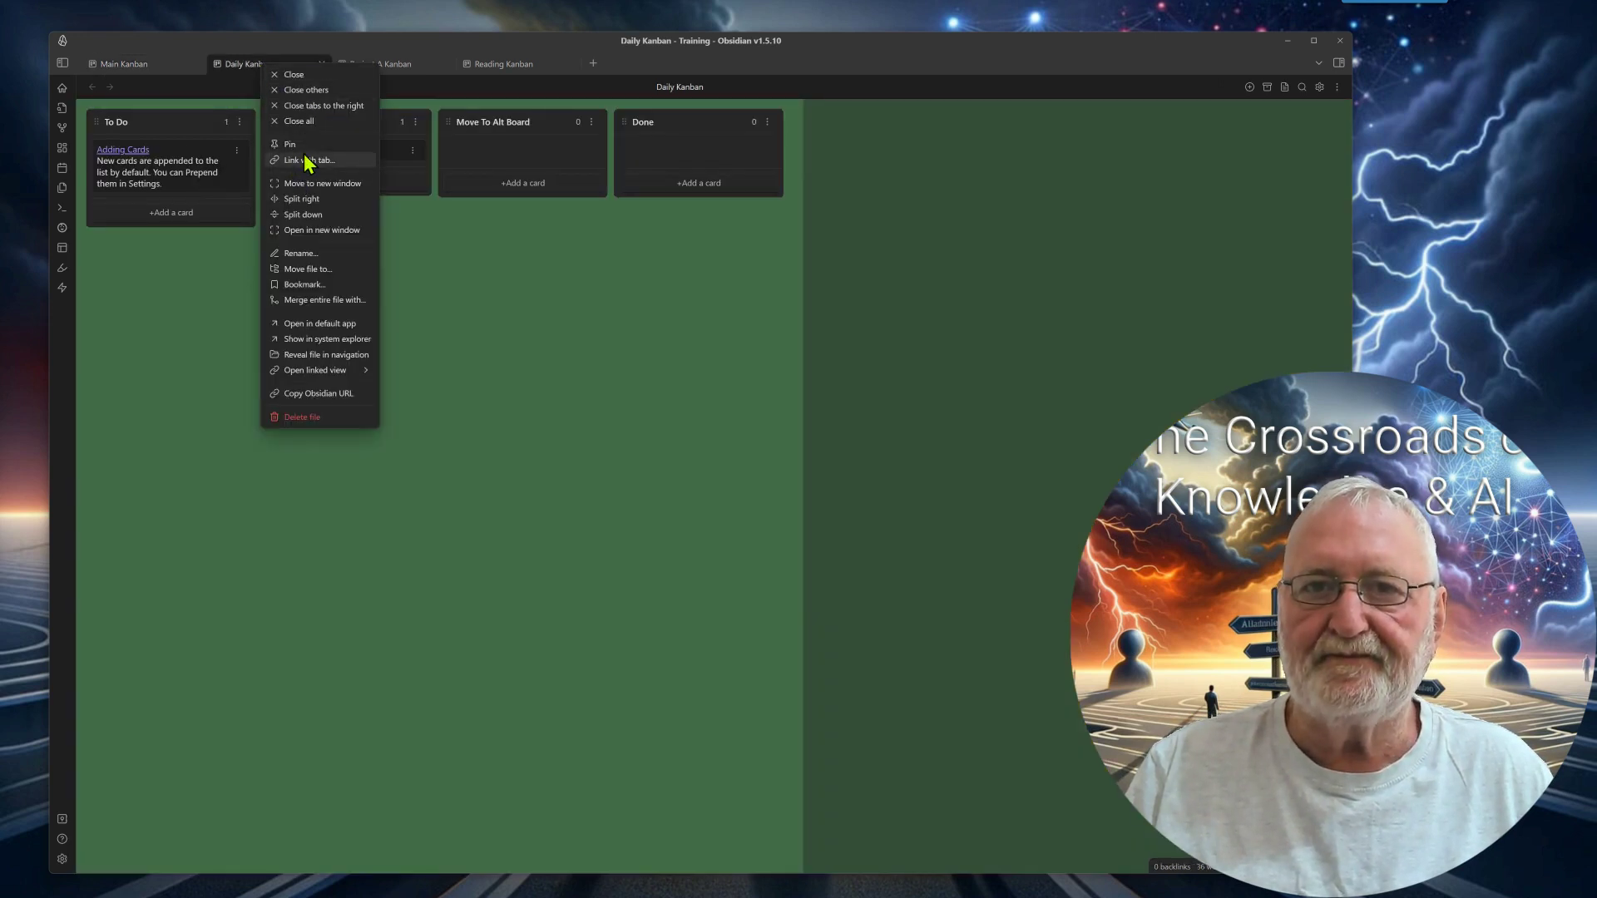
pyautogui.click(302, 199)
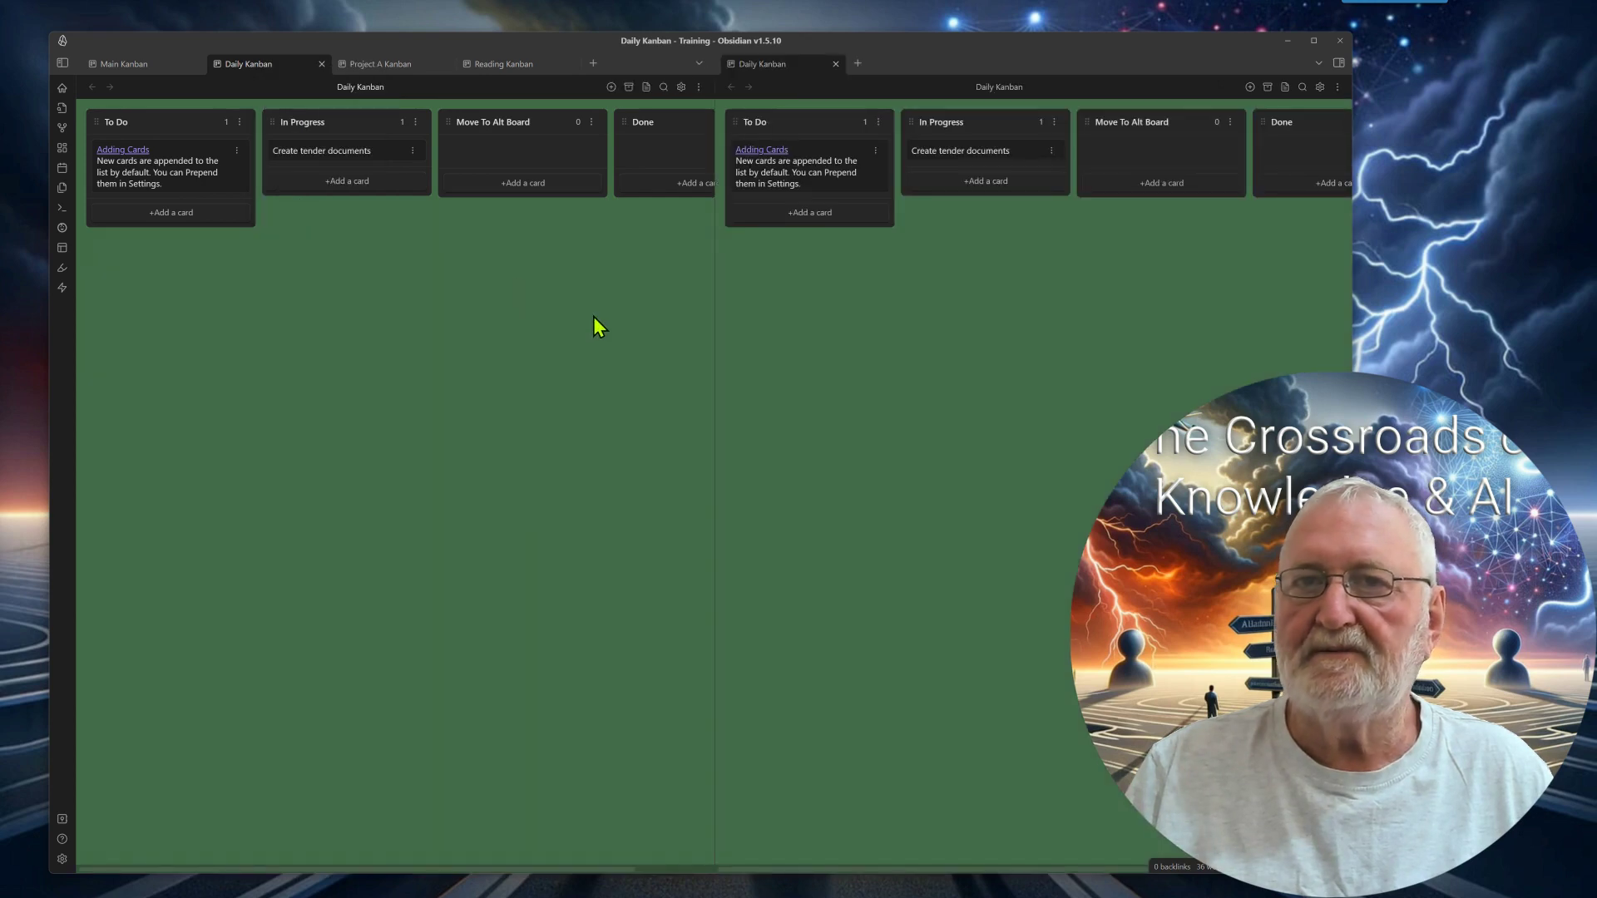
pyautogui.click(321, 65)
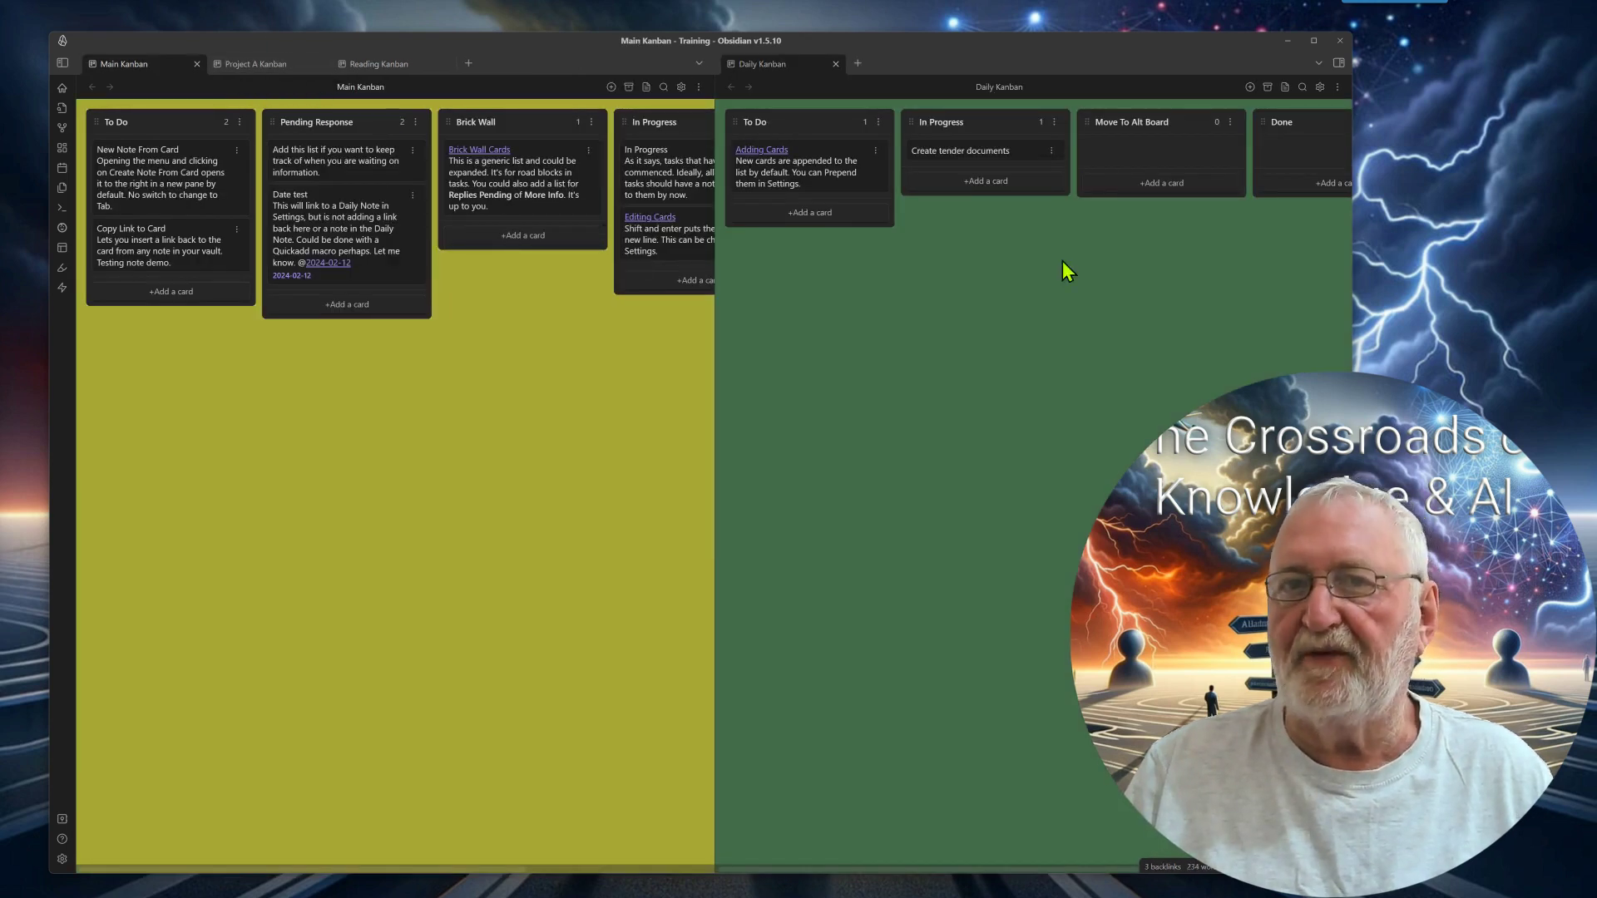
# Tile Project A and Reading in lower panes, then close the Daily and Reading panes.
pyautogui.moveTo(241, 65); pyautogui.dragTo(356, 681)
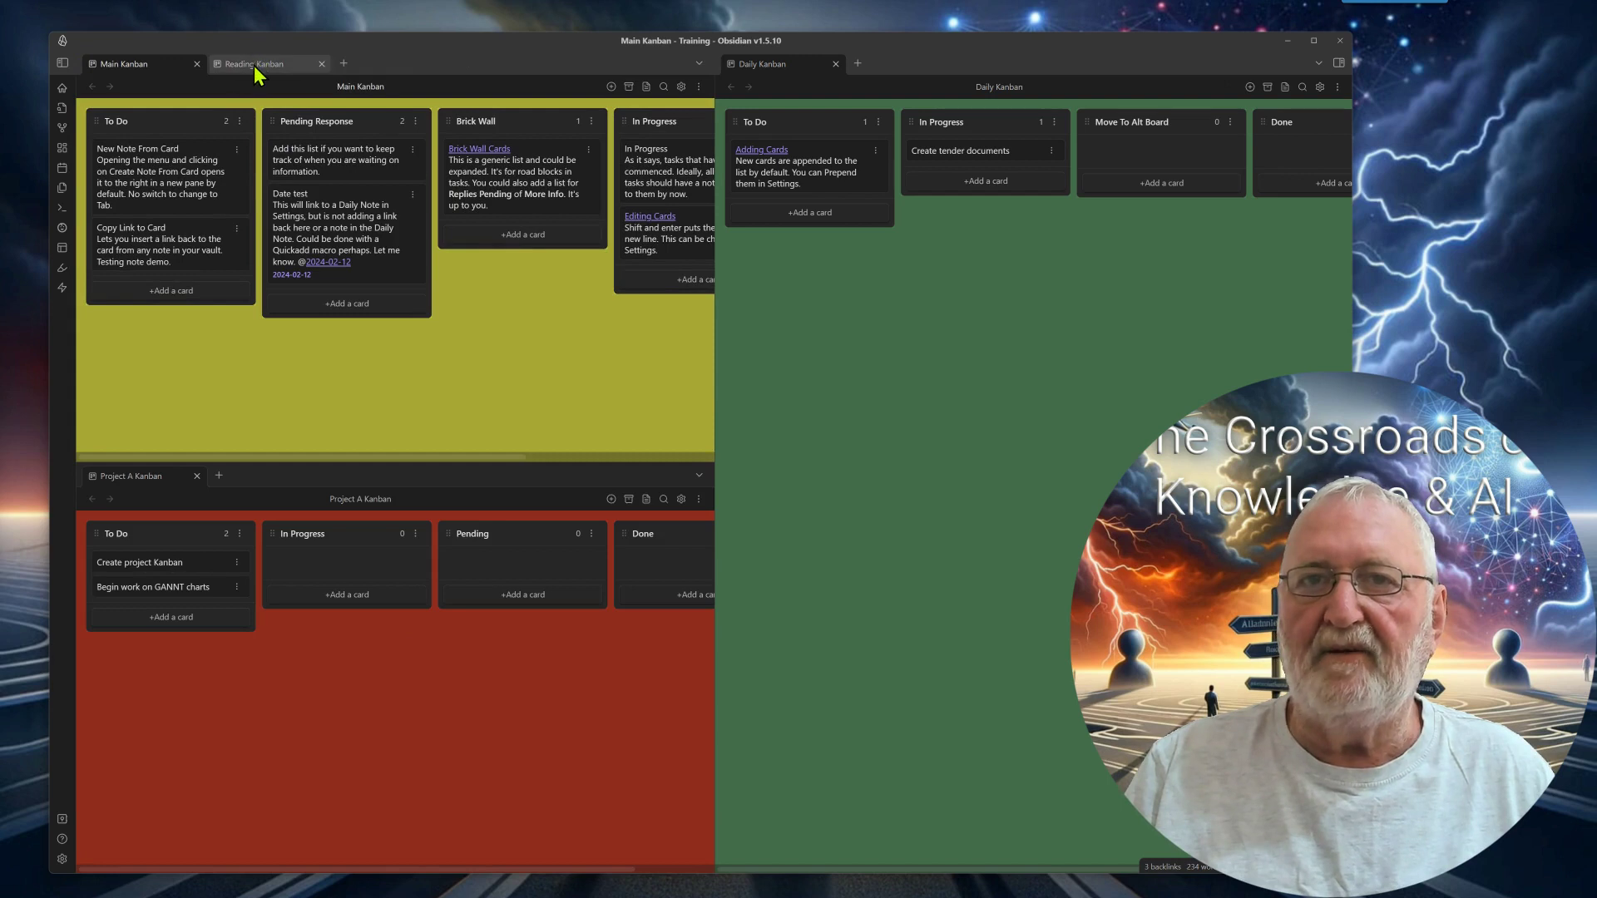
pyautogui.moveTo(255, 69); pyautogui.dragTo(1057, 651)
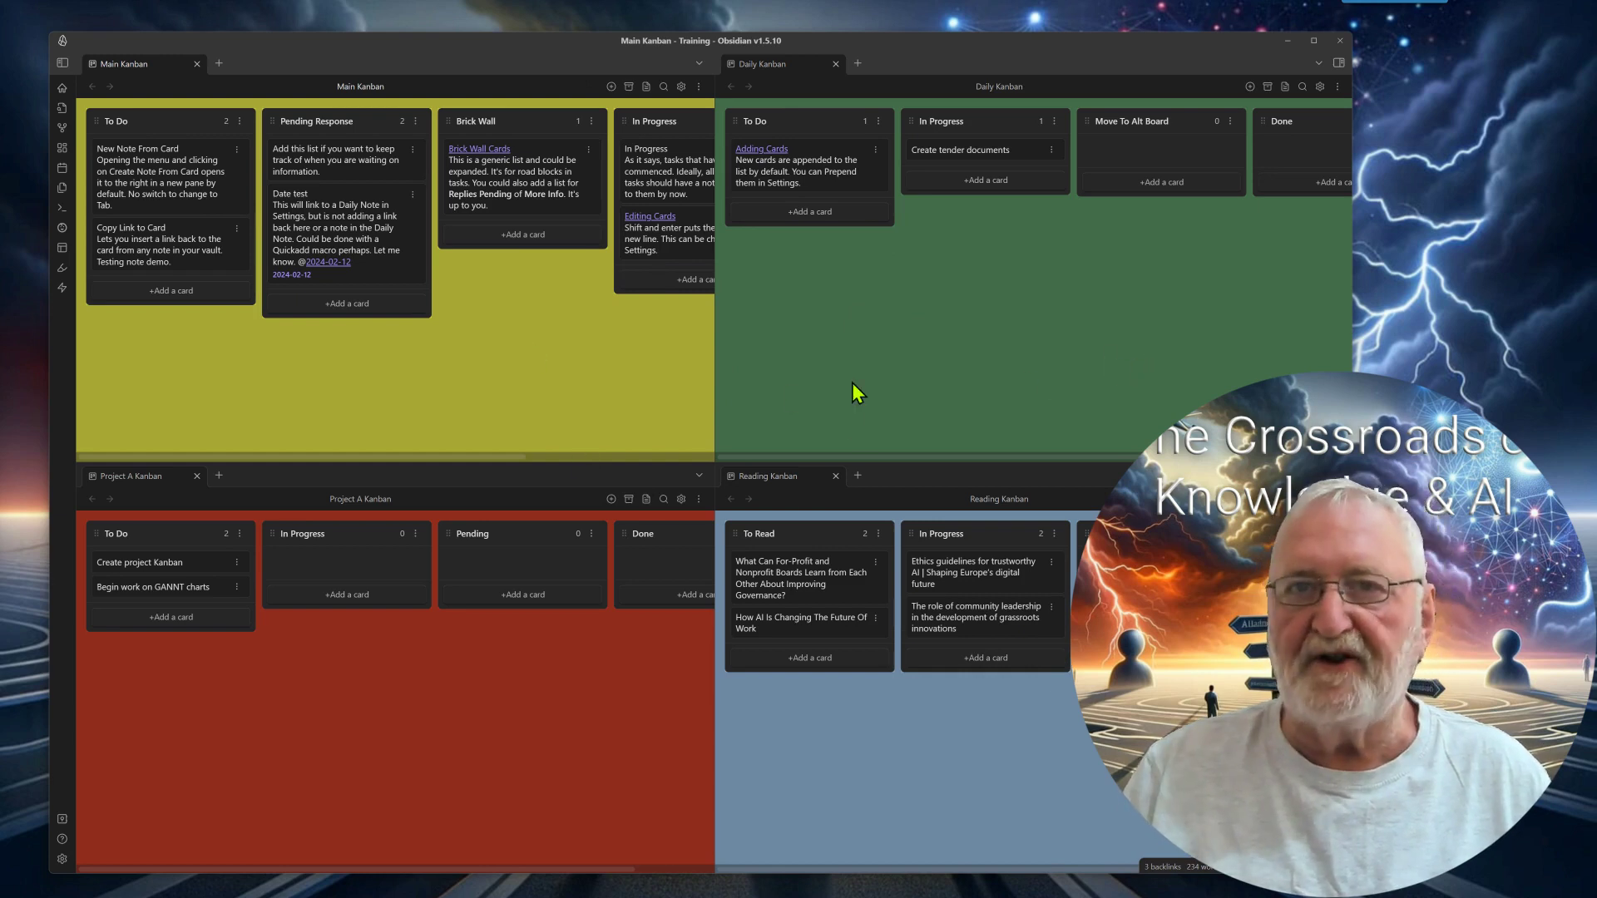
pyautogui.click(835, 64)
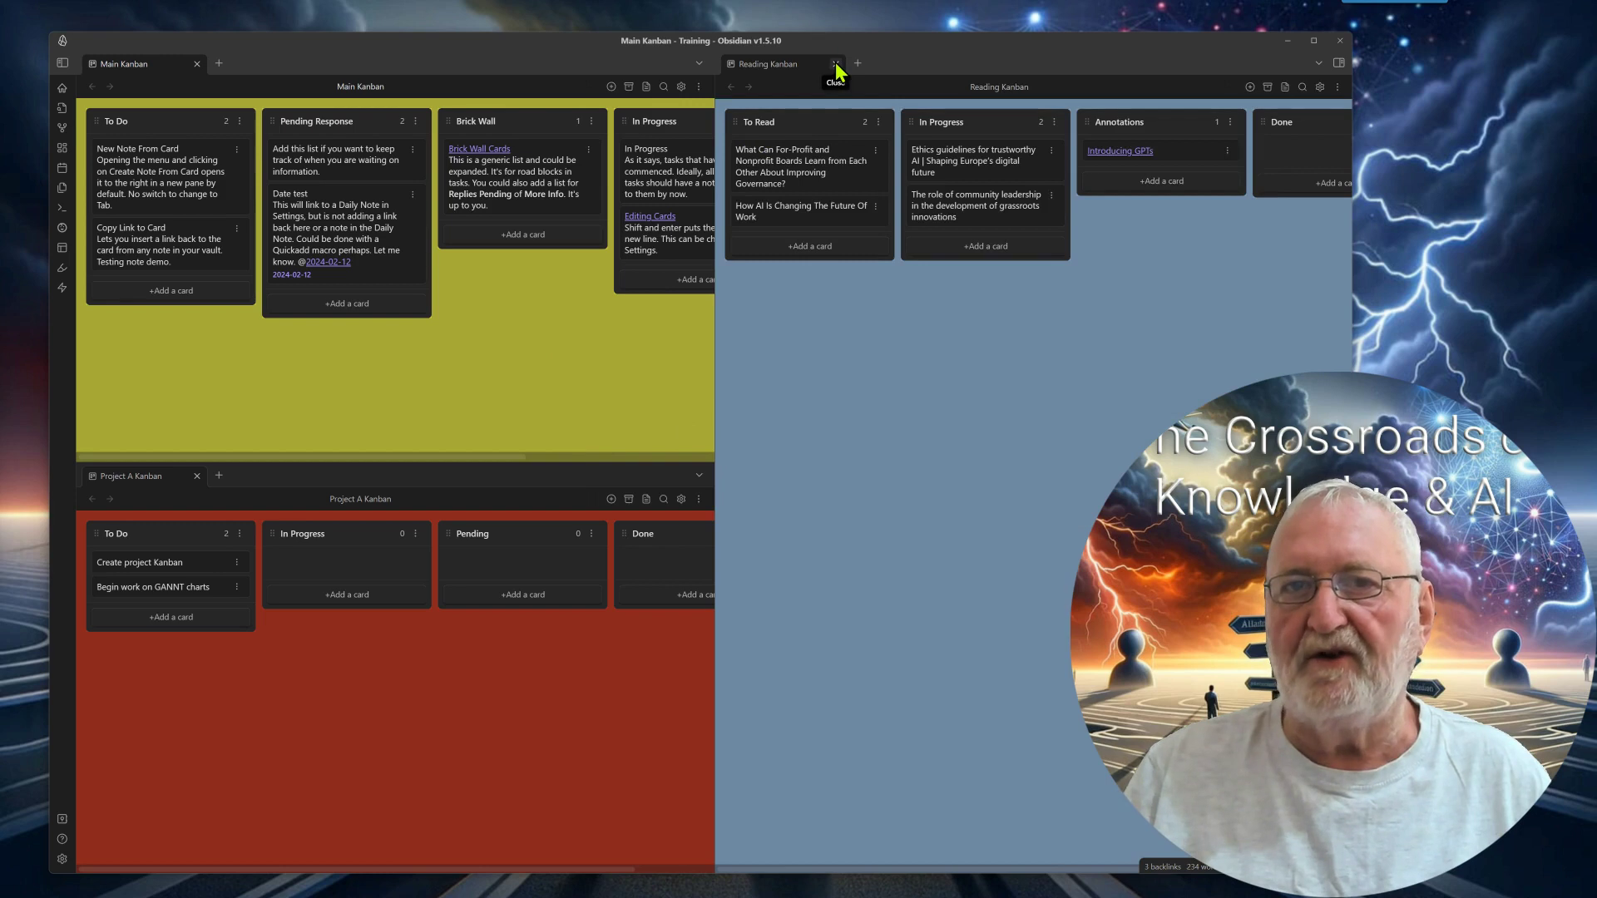
pyautogui.click(836, 66)
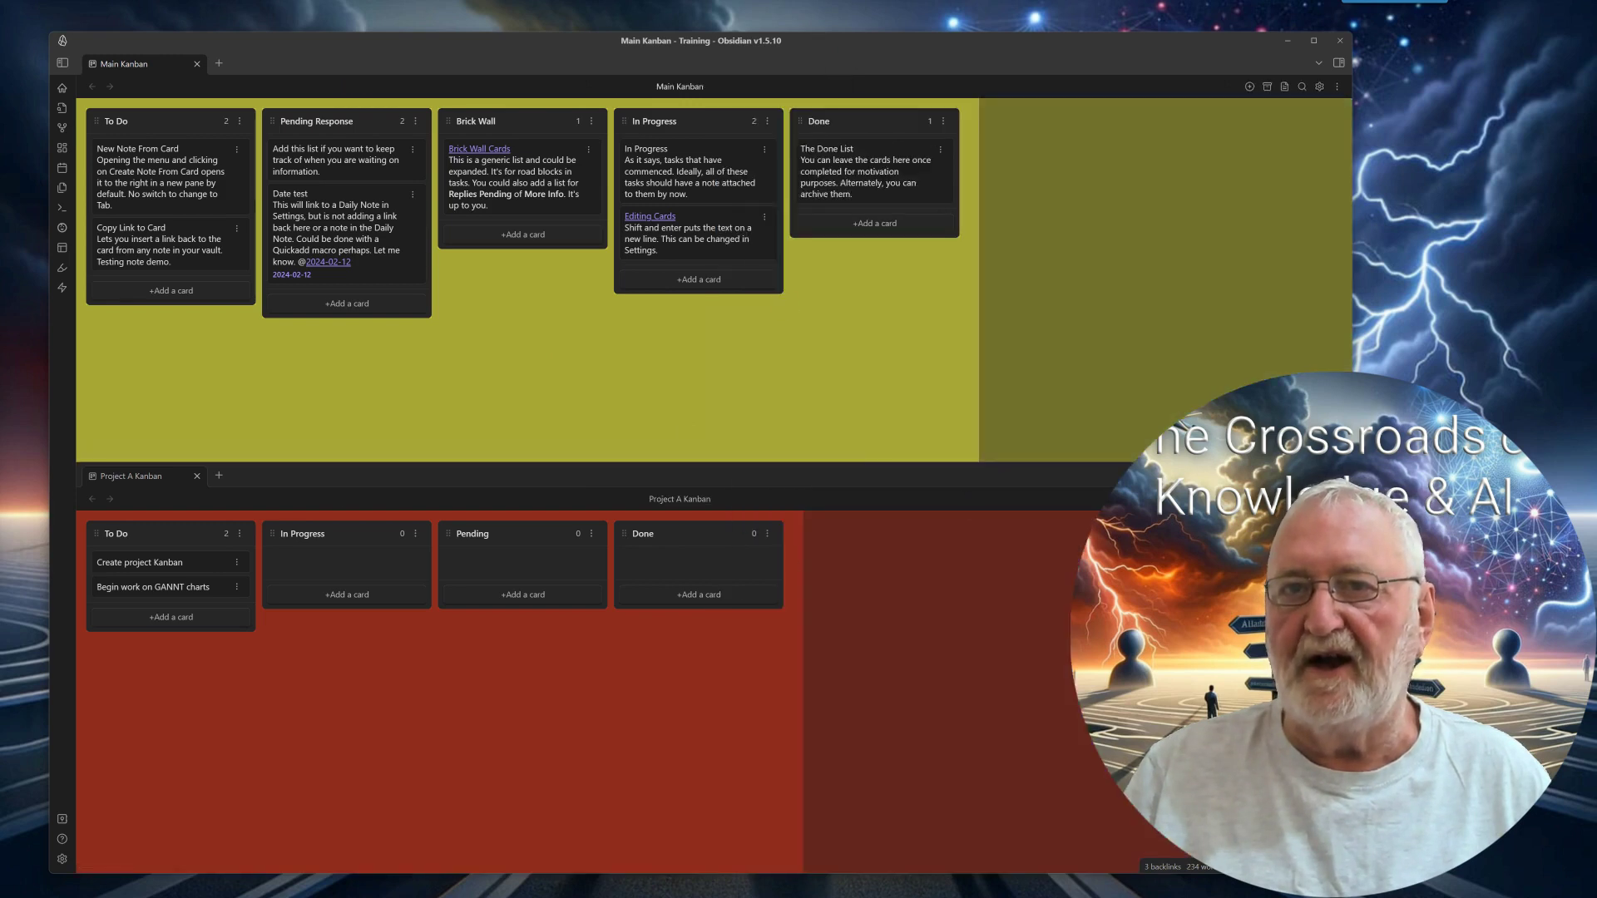
# Close the Project A pane and load the saved 'Workspaces Plus: Load: 4K' layout.
pyautogui.click(198, 477)
pyautogui.hotkey('ctrl', 'p')
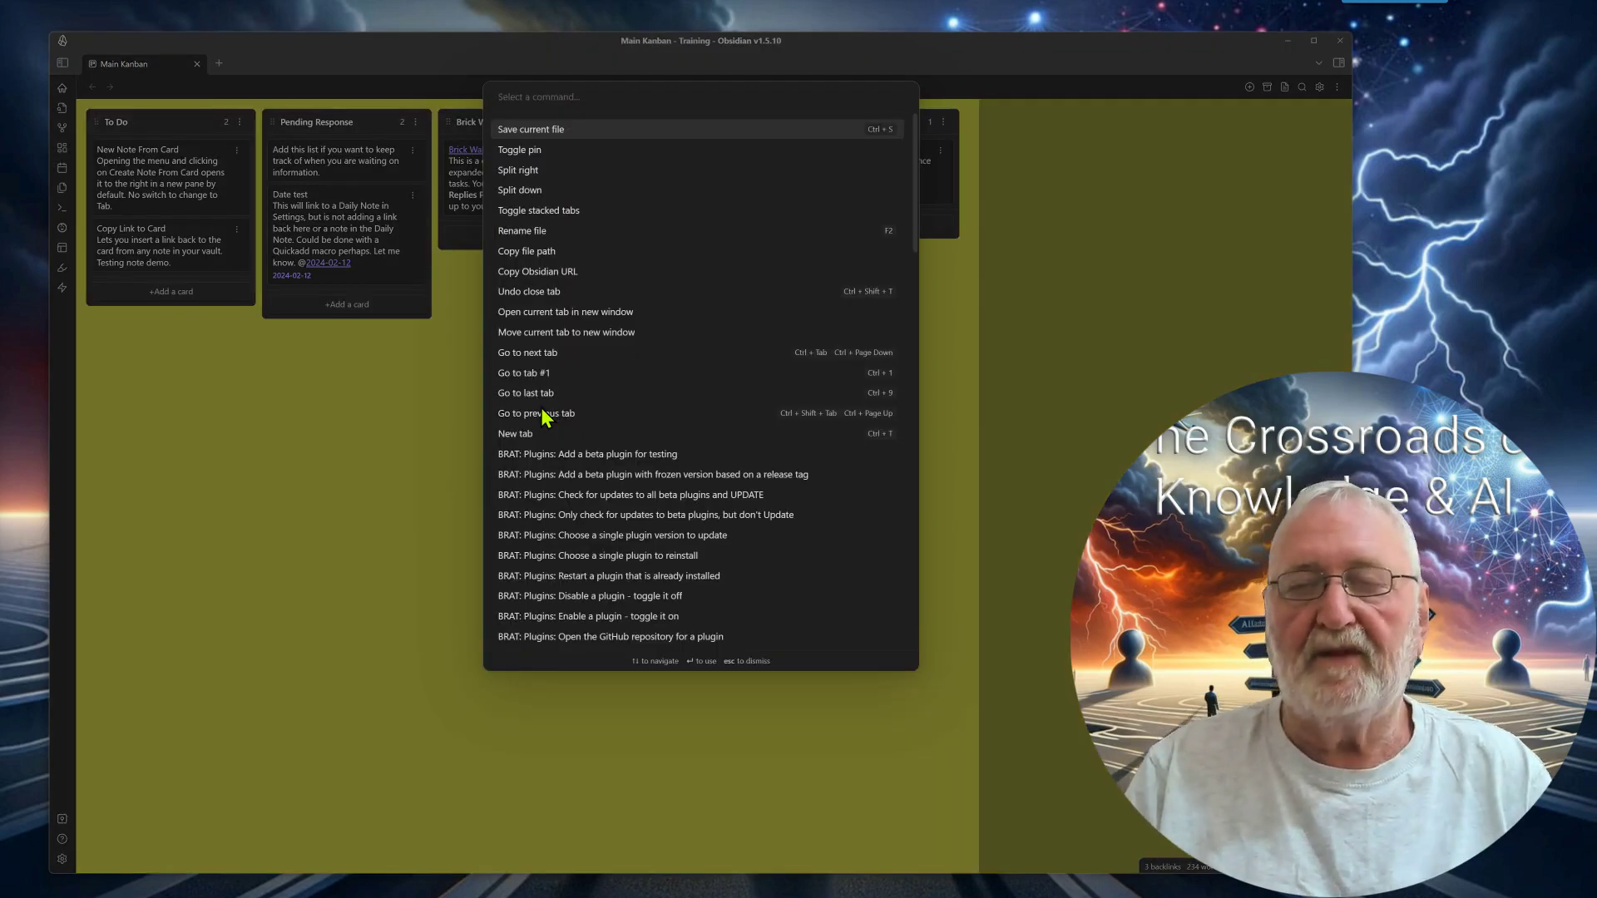
pyautogui.write('wor')
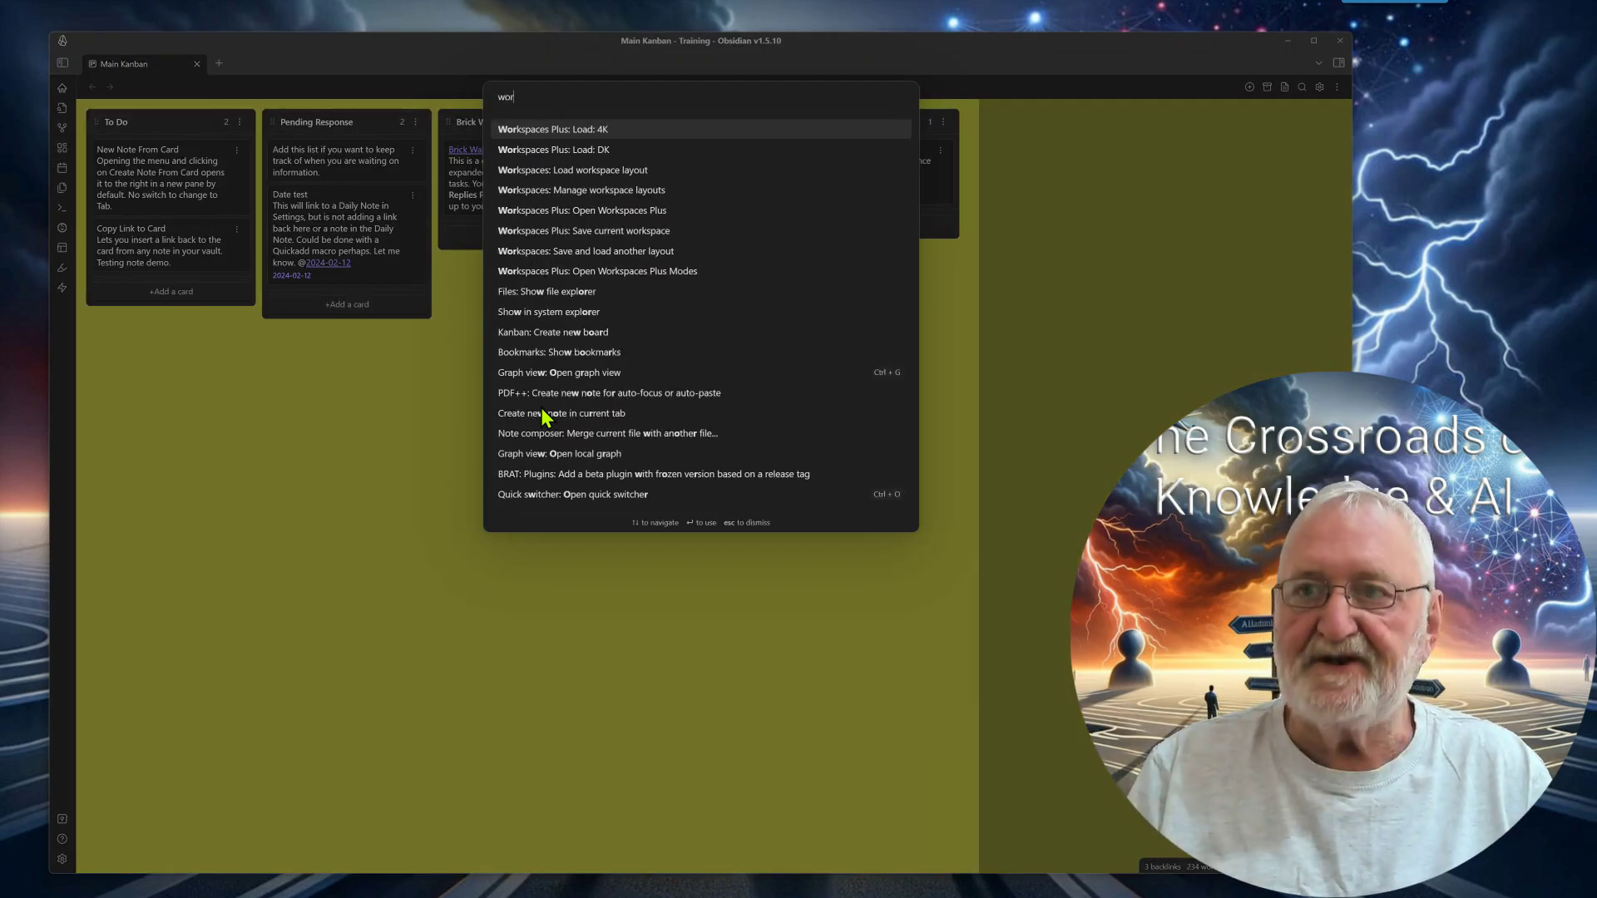
pyautogui.click(586, 133)
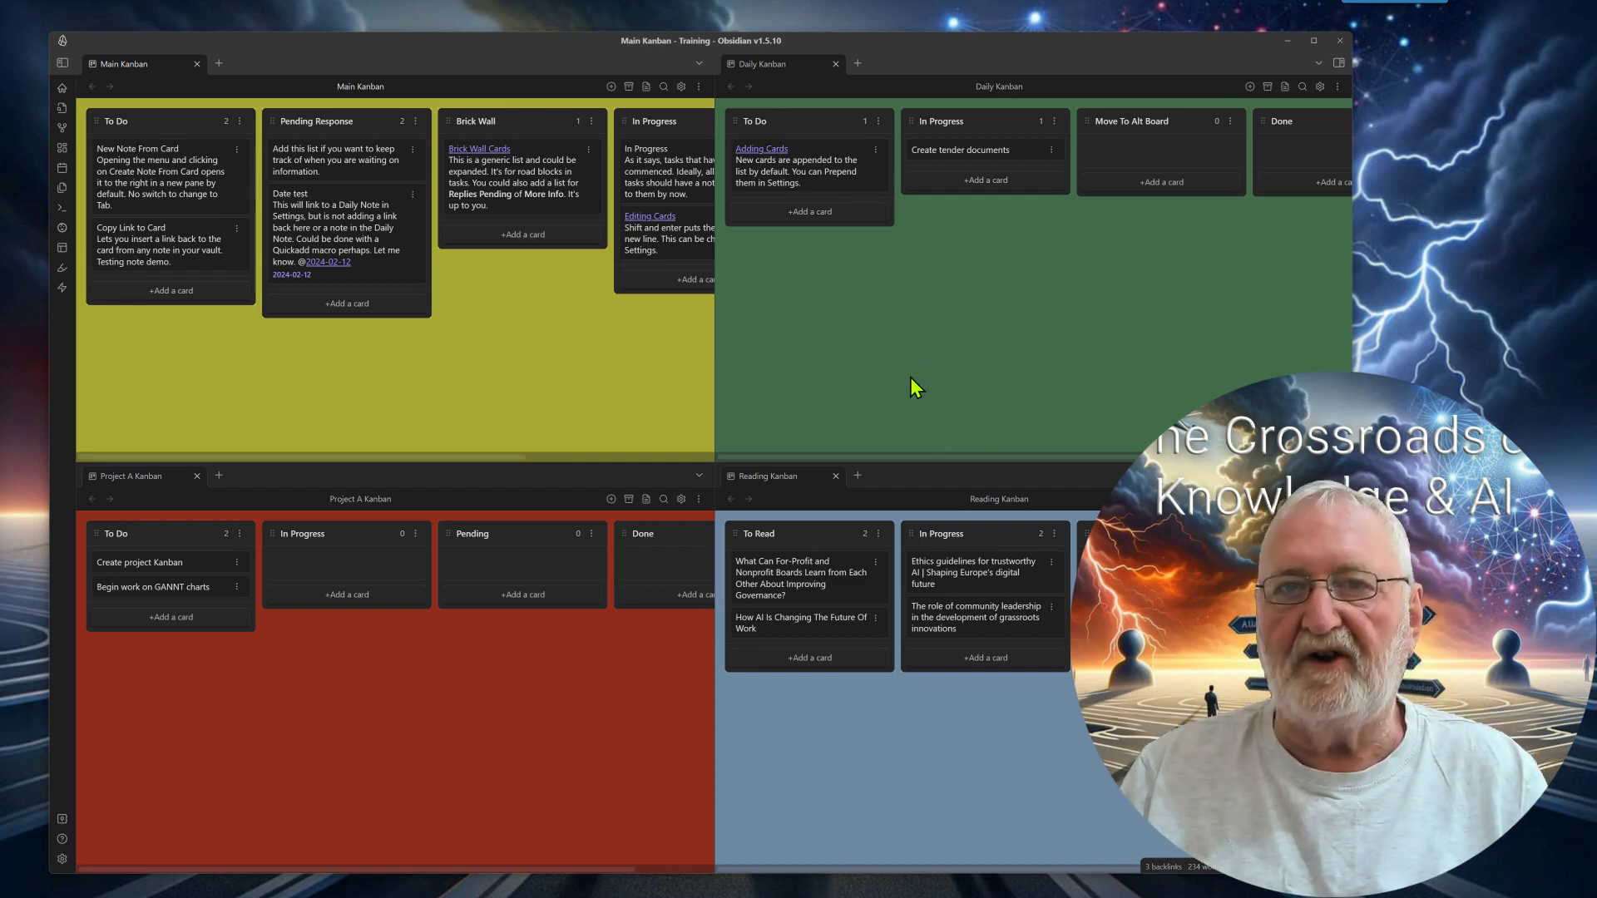
# Move Date test to Daily's To Do, Adding Cards to Move To Alt Board, and the AI-and-work card to Daily's In Progress.
pyautogui.moveTo(370, 237); pyautogui.dragTo(832, 262)
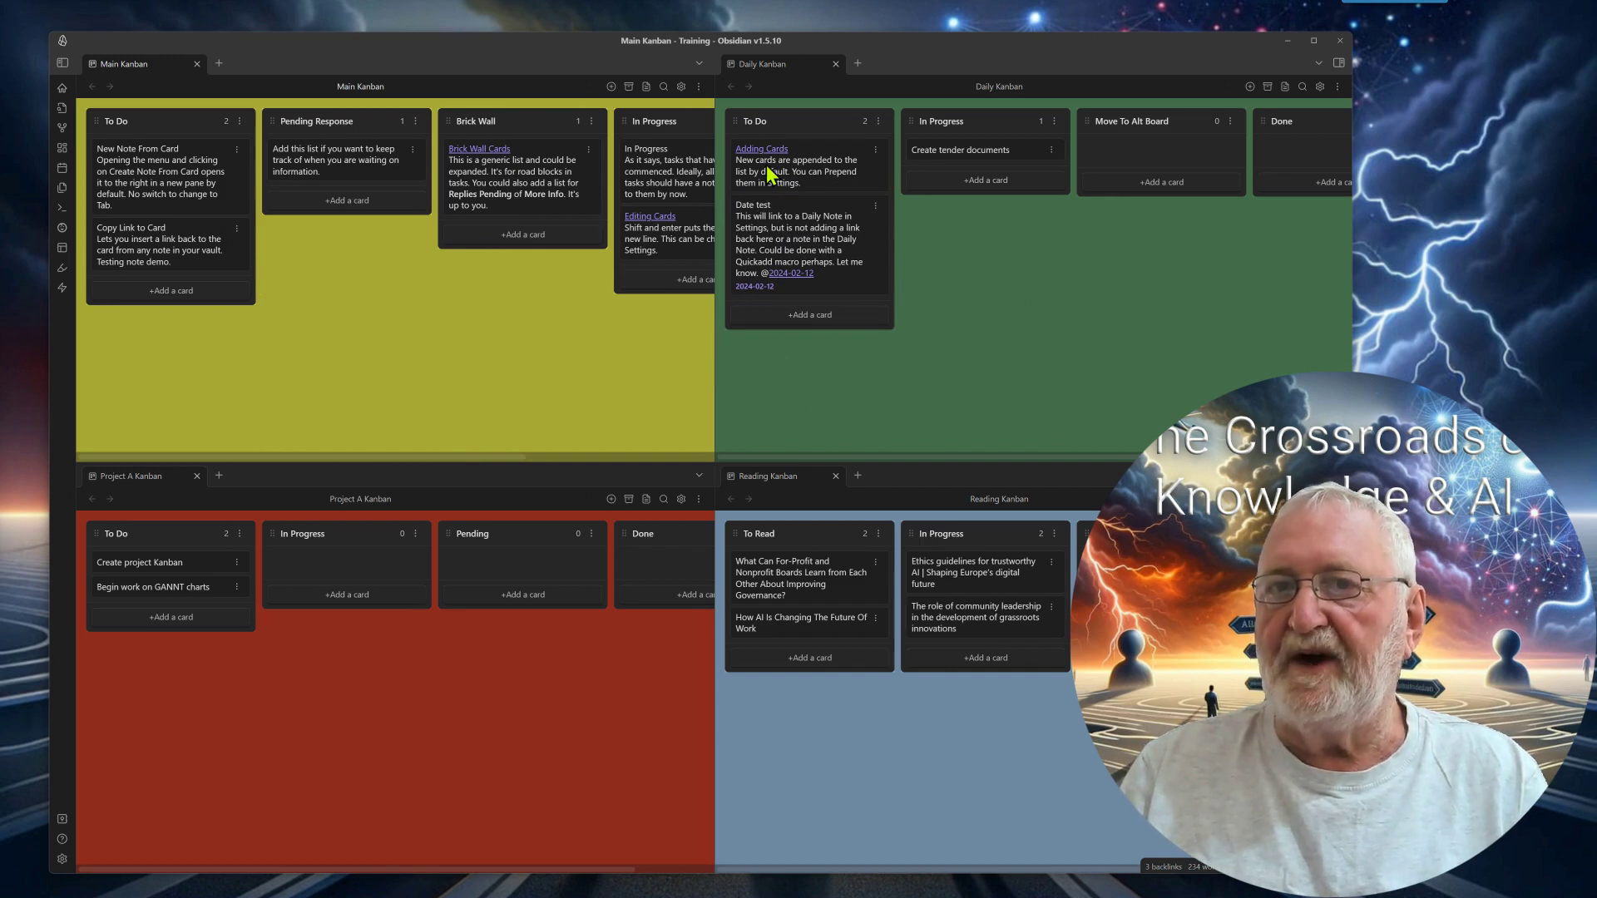
pyautogui.moveTo(766, 164); pyautogui.dragTo(1177, 200)
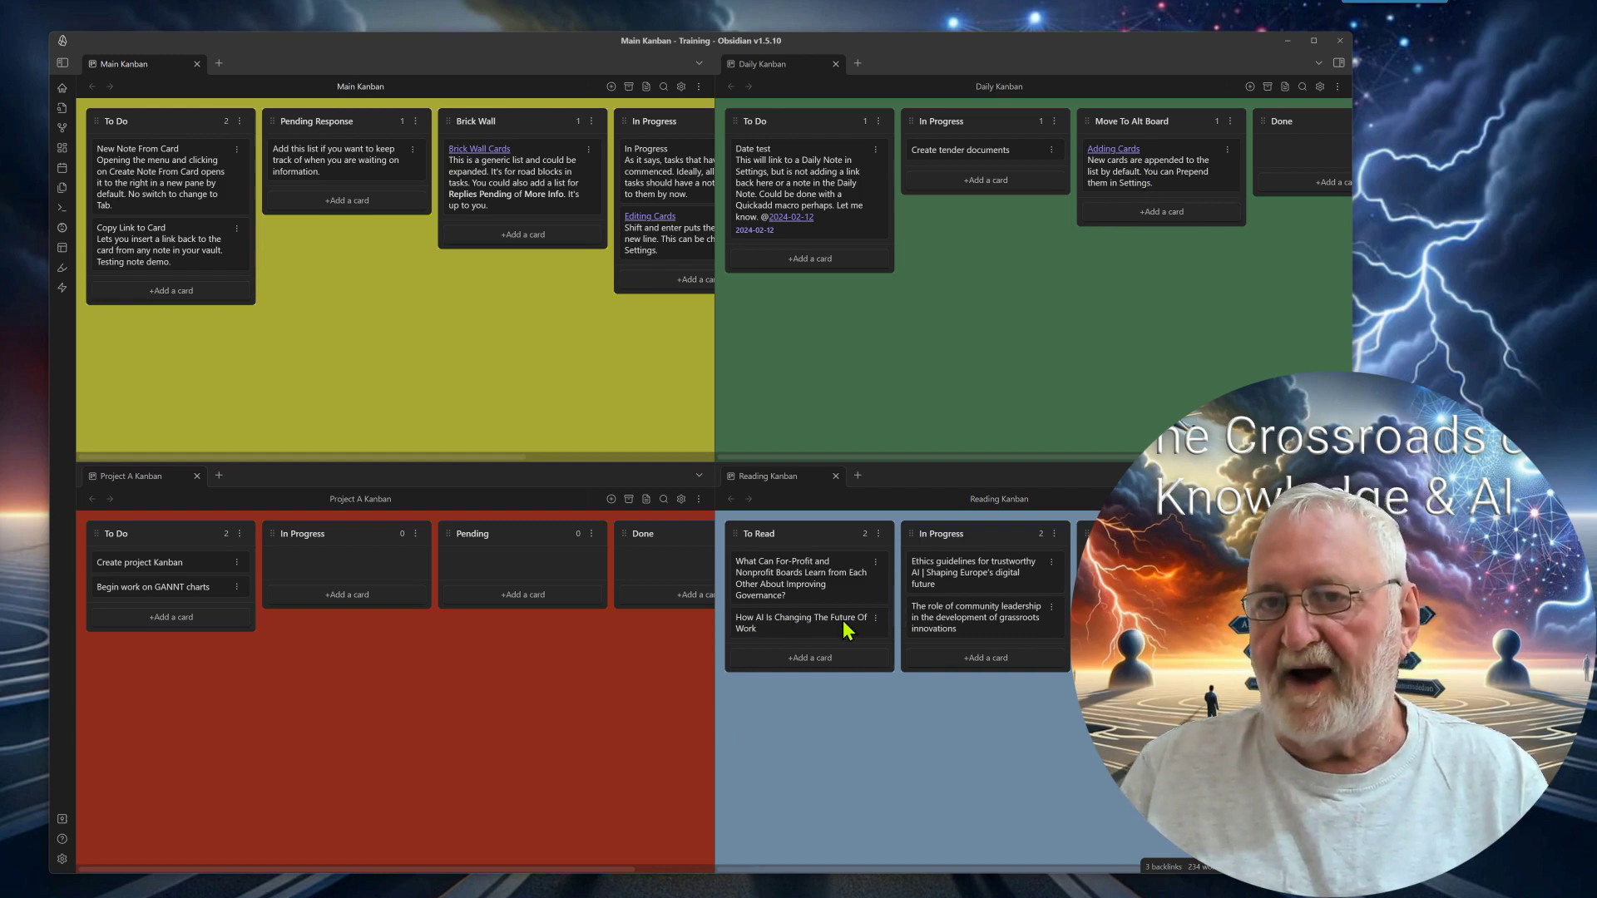
pyautogui.moveTo(812, 621); pyautogui.dragTo(813, 256)
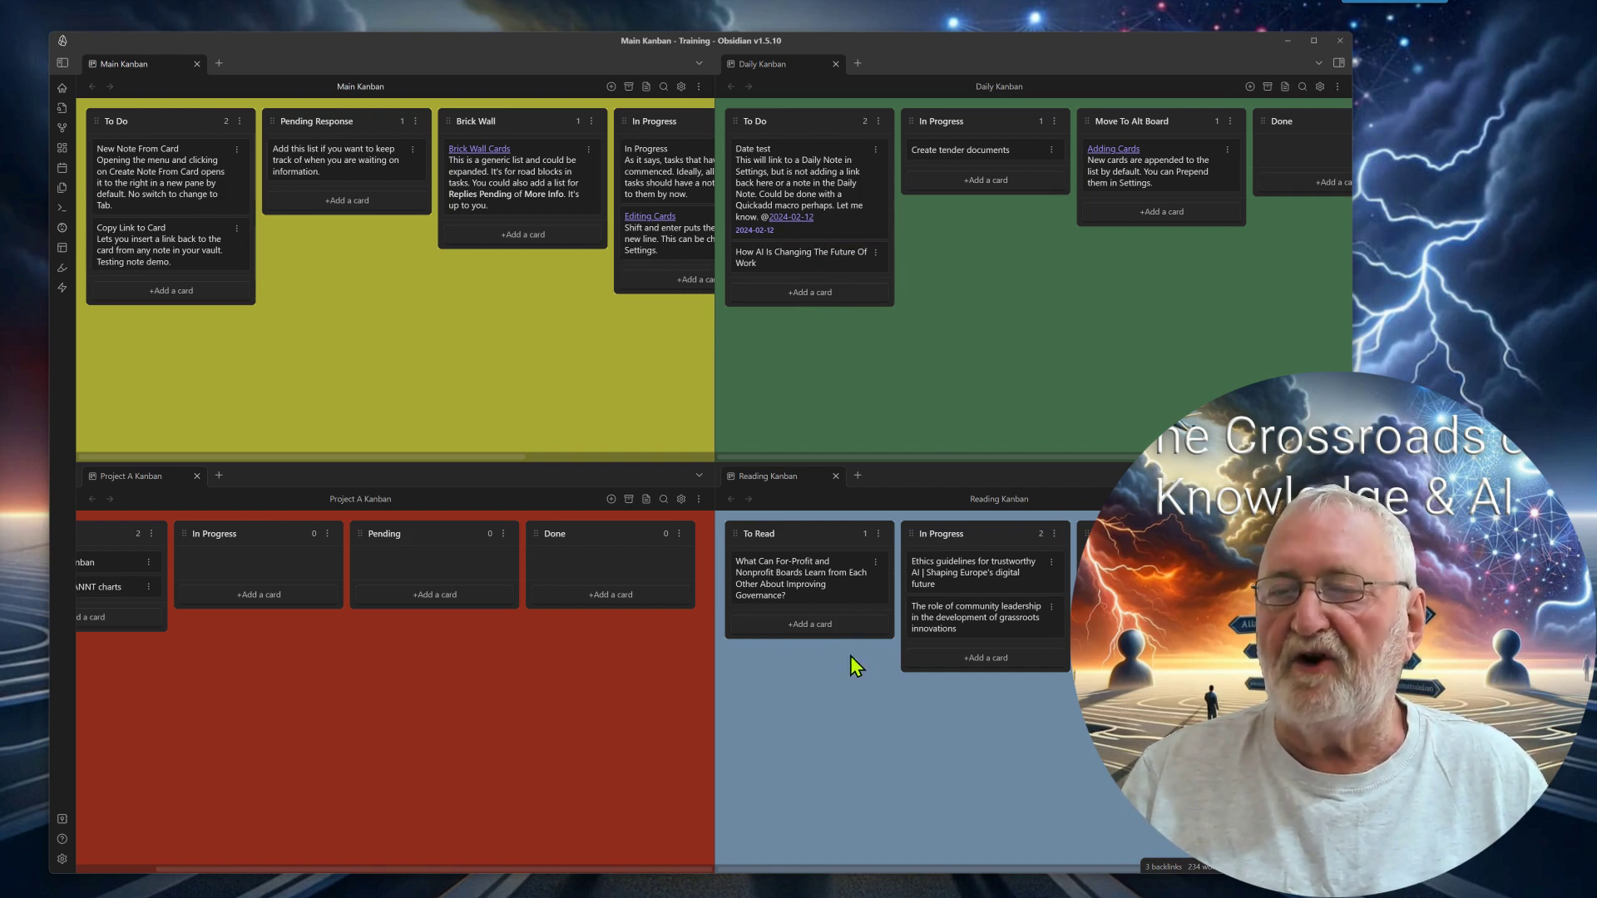
pyautogui.moveTo(797, 254); pyautogui.dragTo(973, 196)
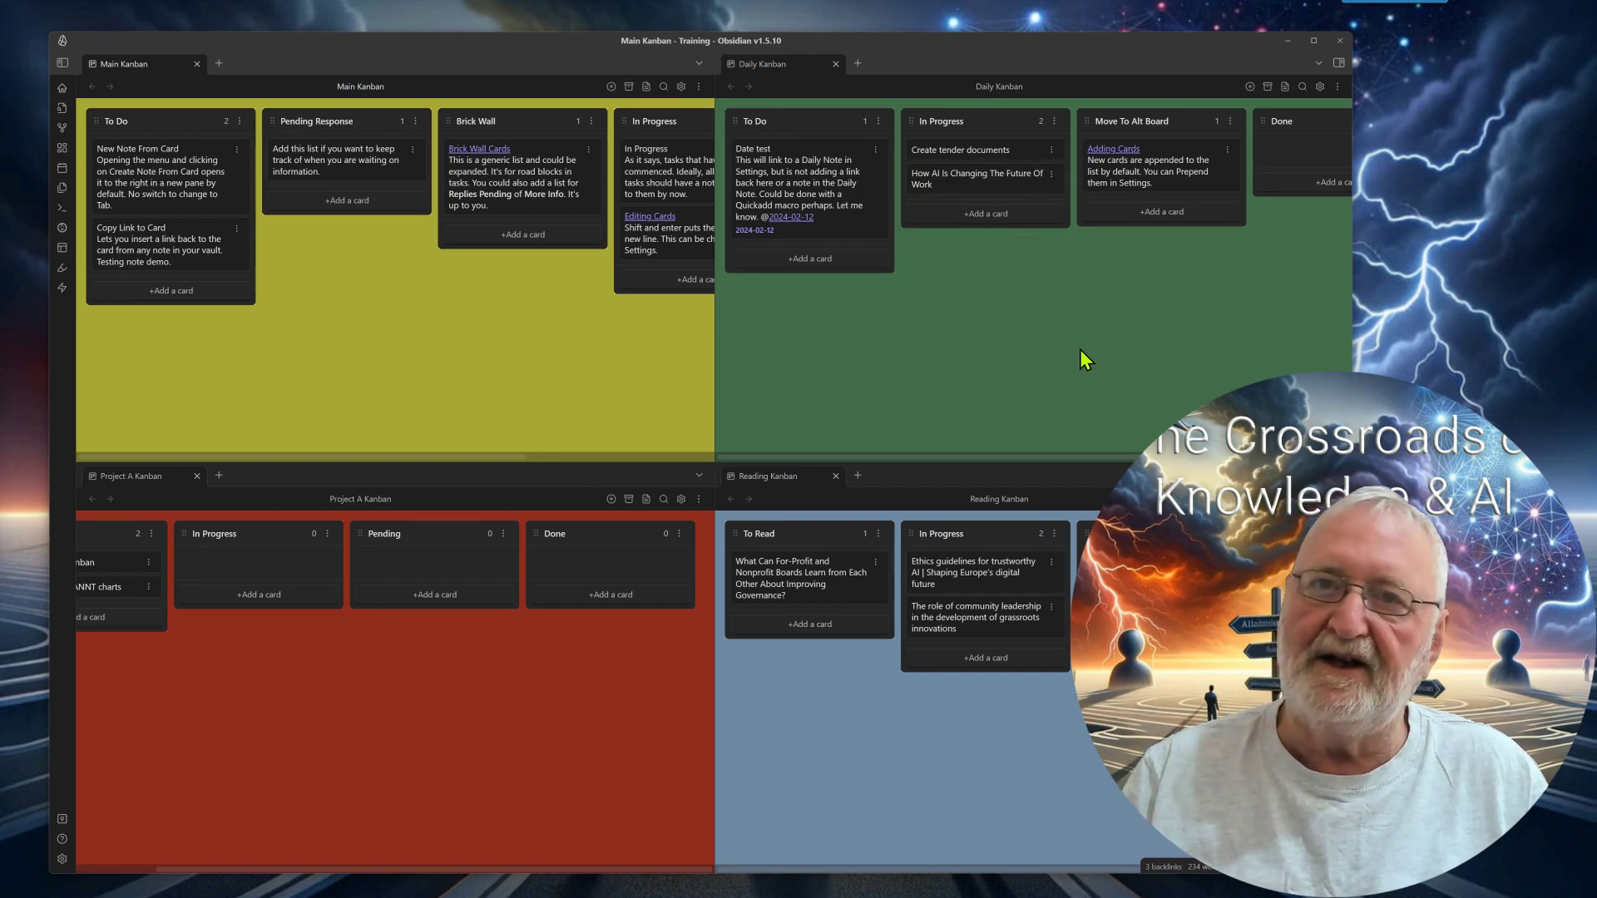
pyautogui.click(490, 326)
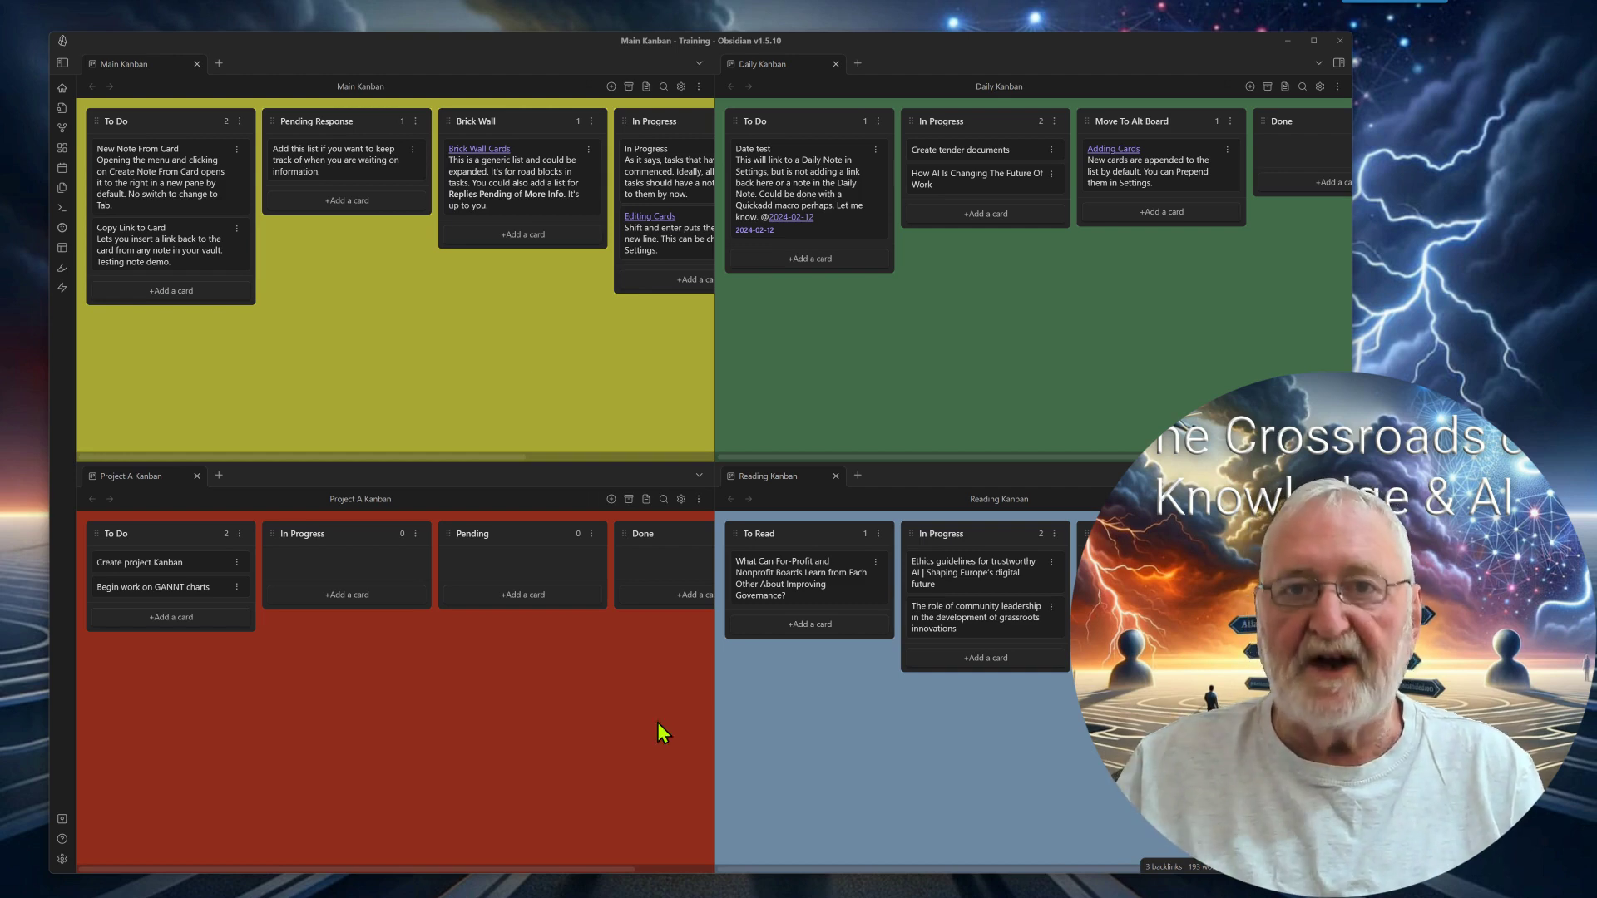
pyautogui.click(608, 705)
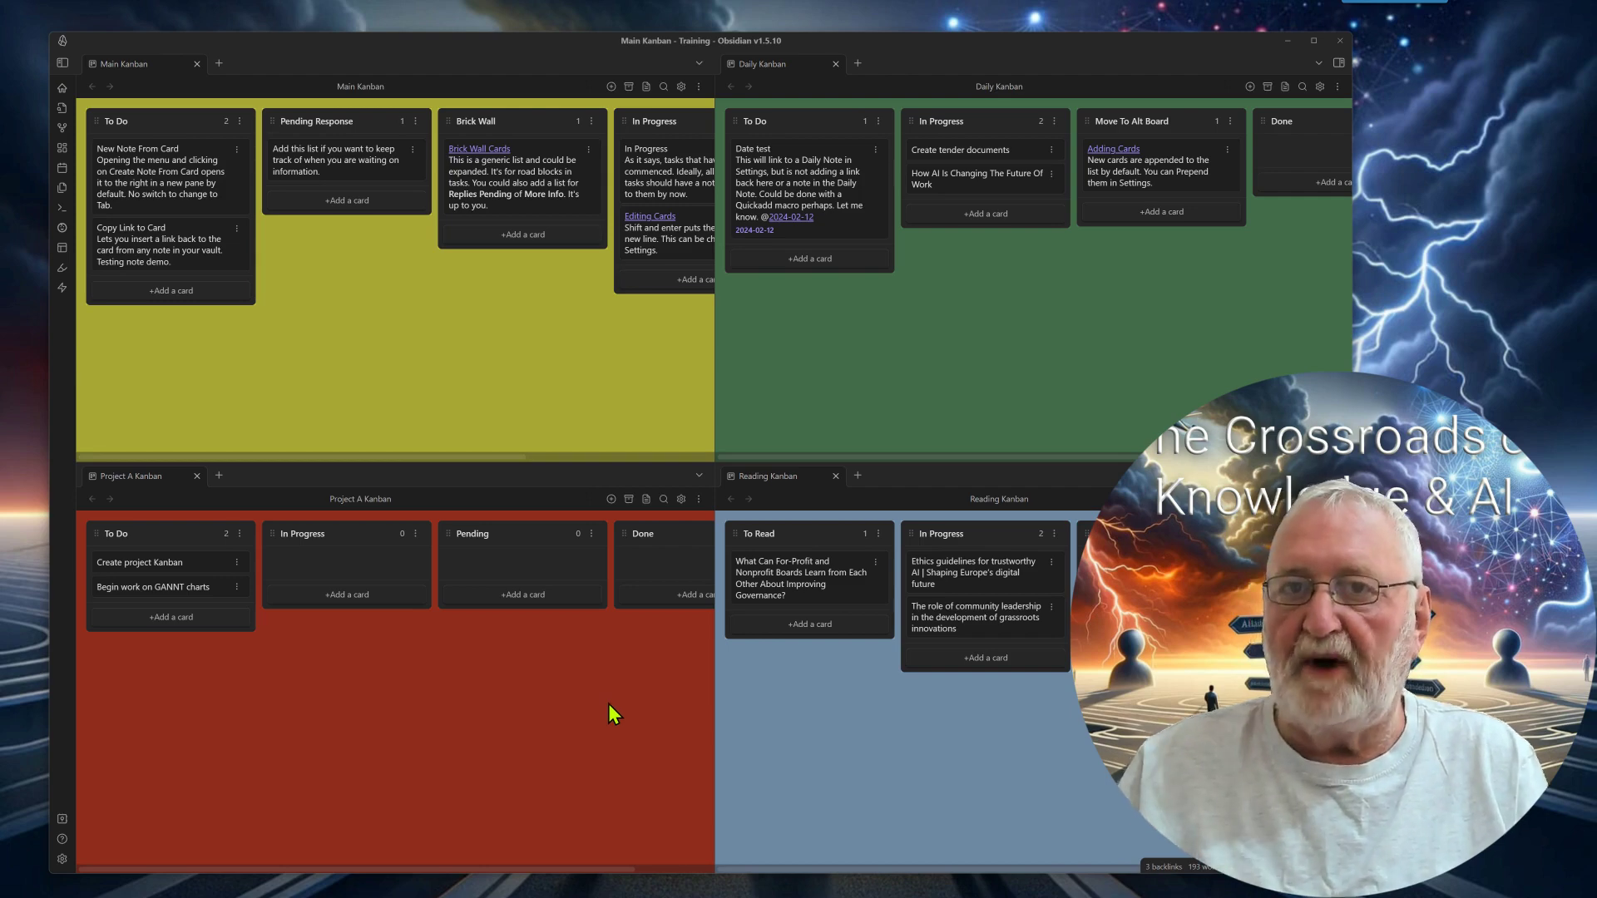
pyautogui.hotkey('ctrl', 'p')
pyautogui.write('w')
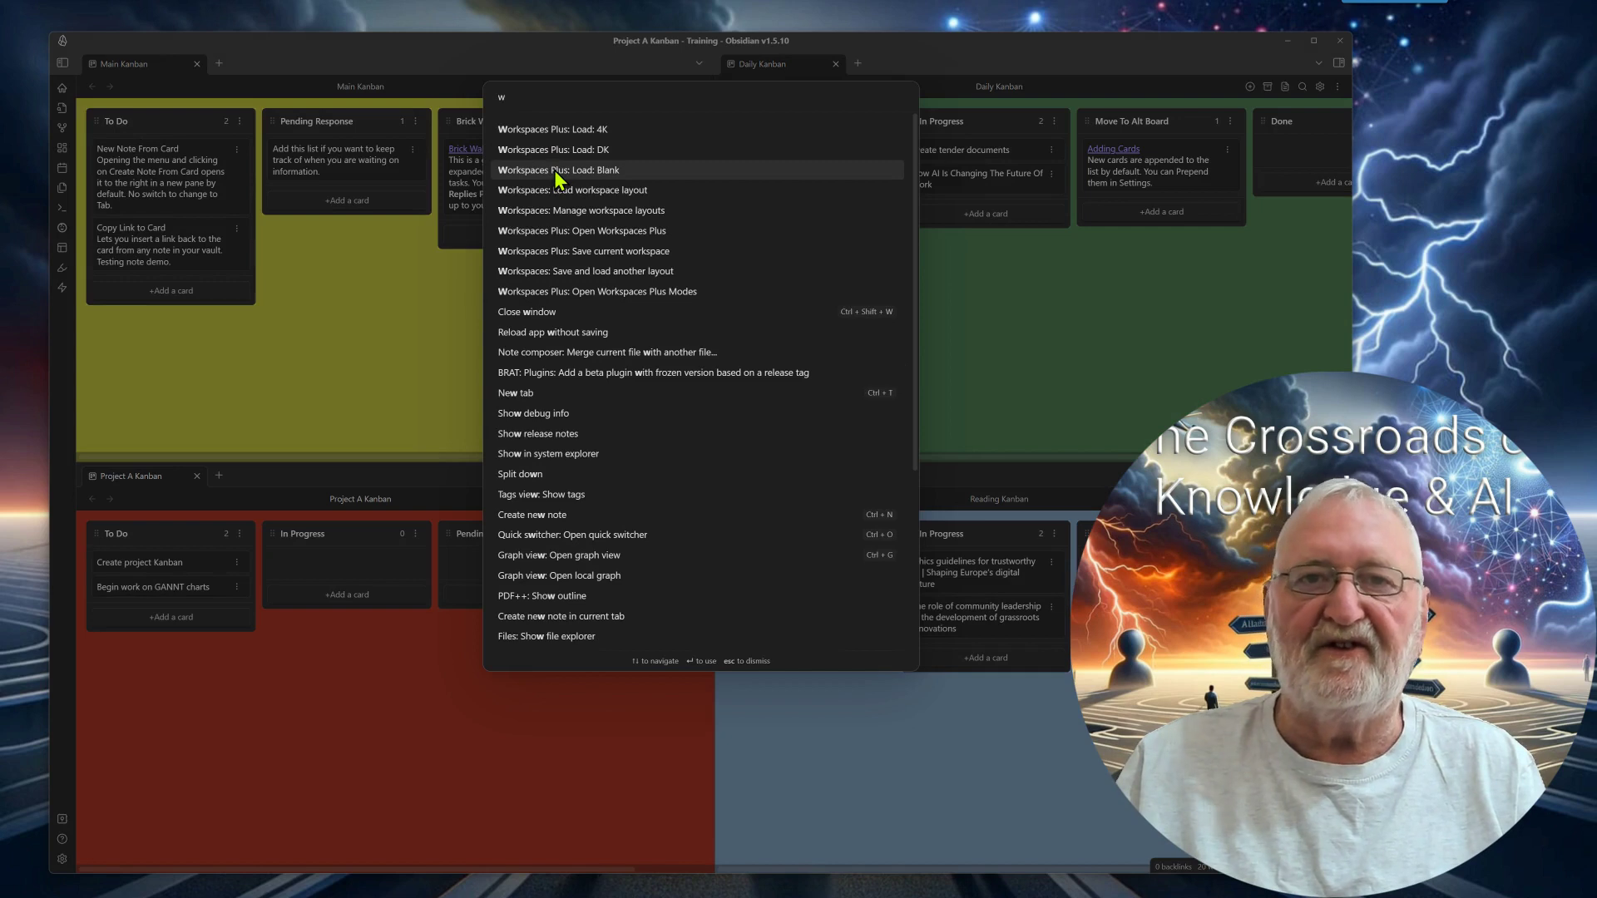
pyautogui.click(602, 171)
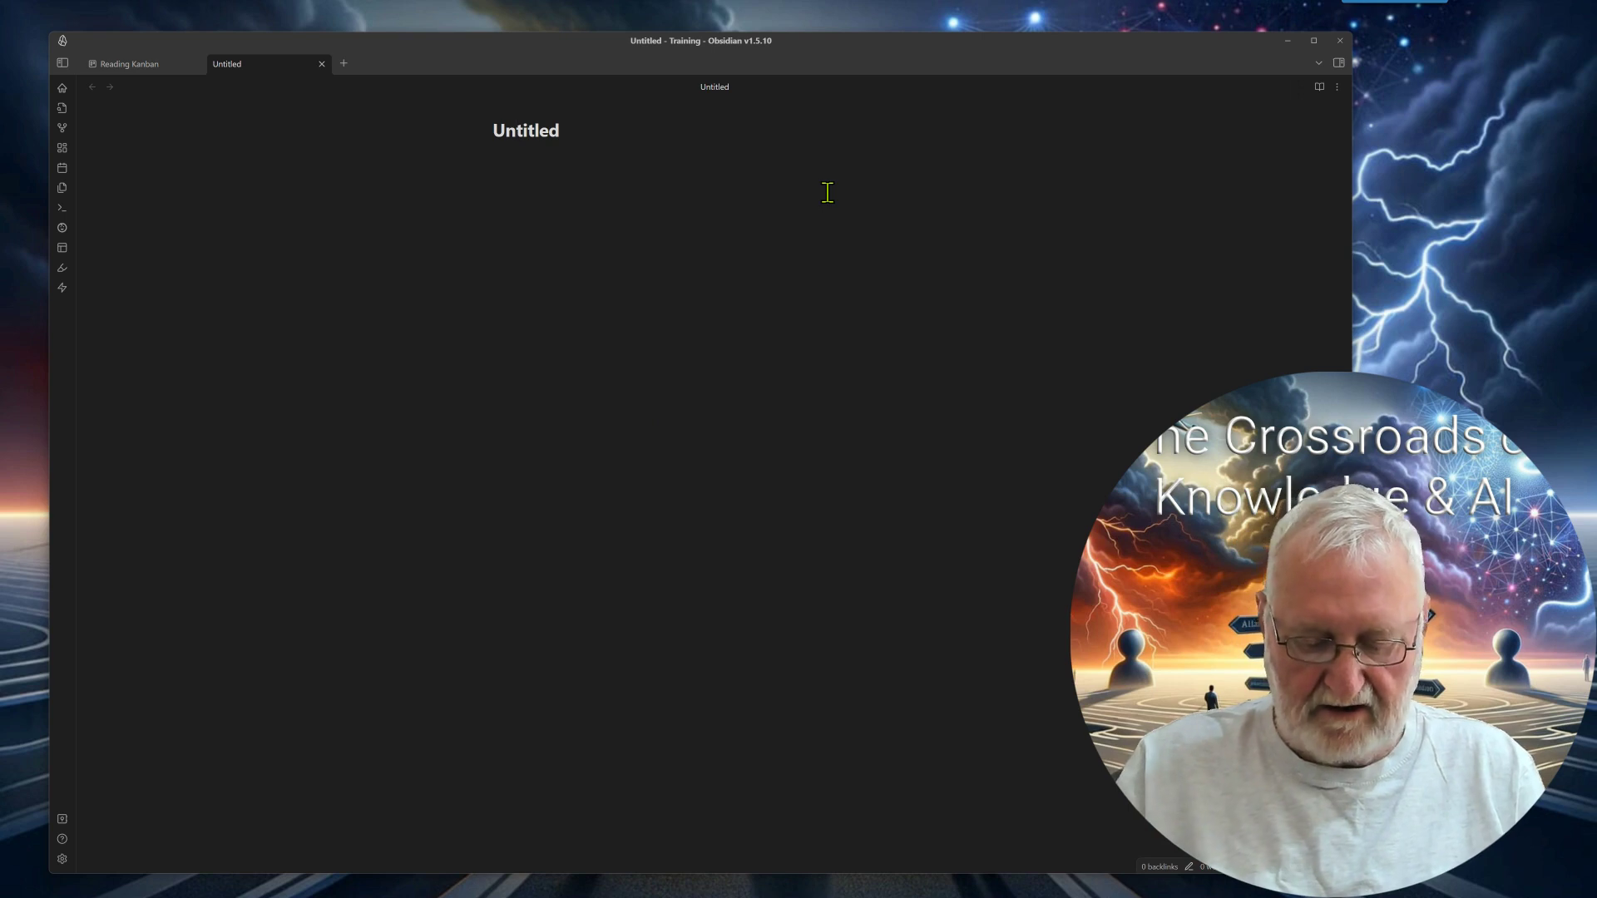
pyautogui.hotkey('ctrl', 'p')
pyautogui.write('w')
pyautogui.press('Return')
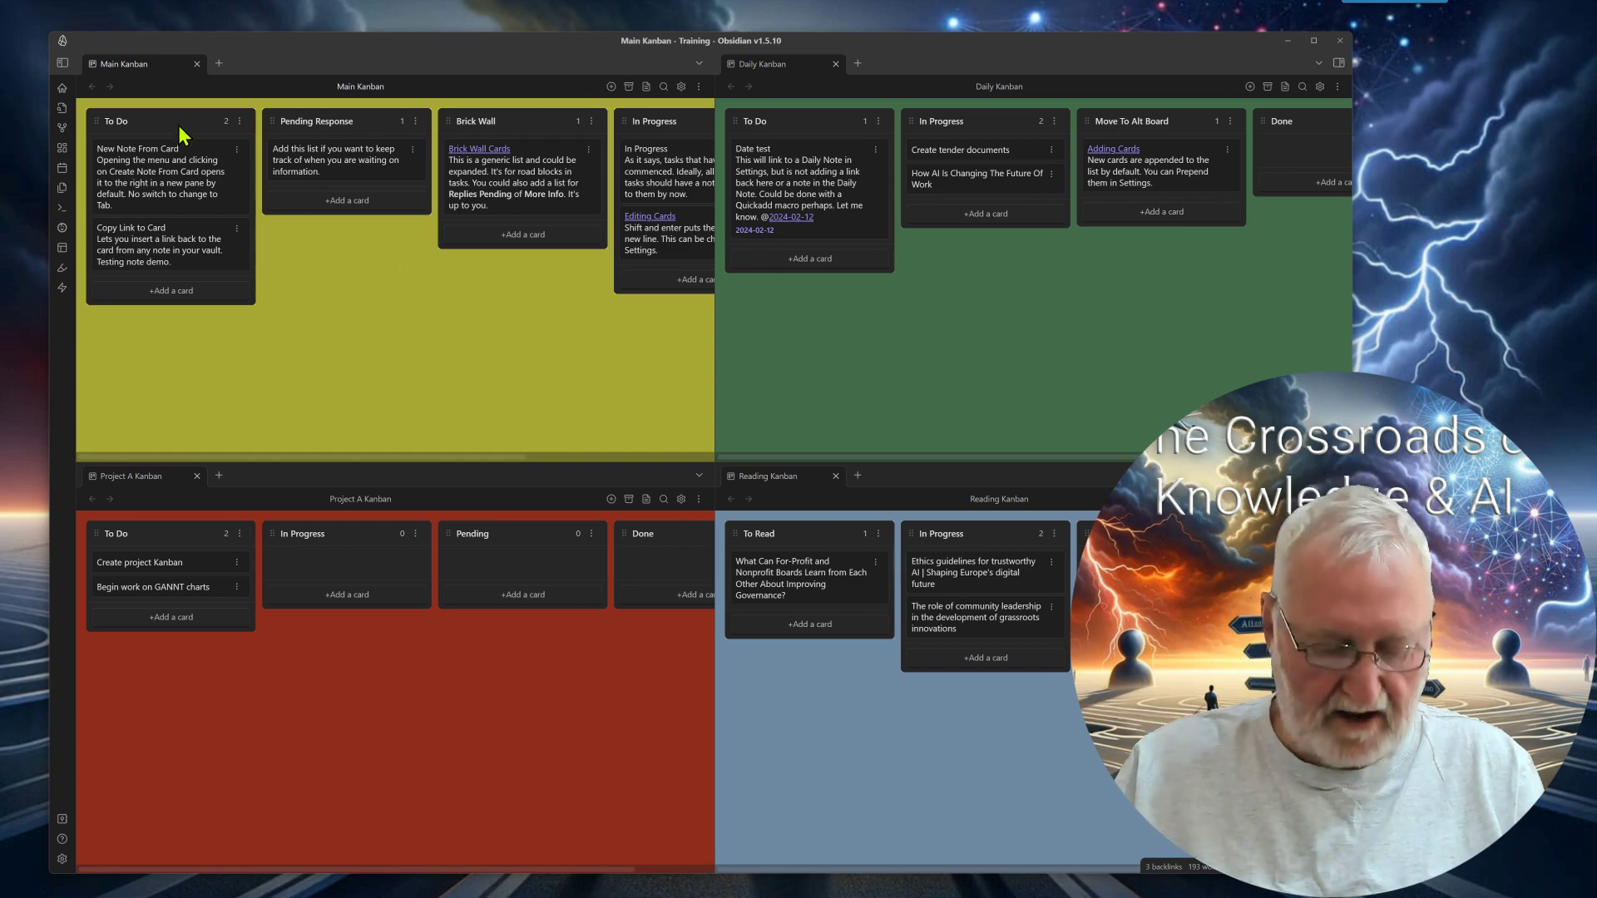
pyautogui.hotkey('ctrl', 'p')
pyautogui.write('w')
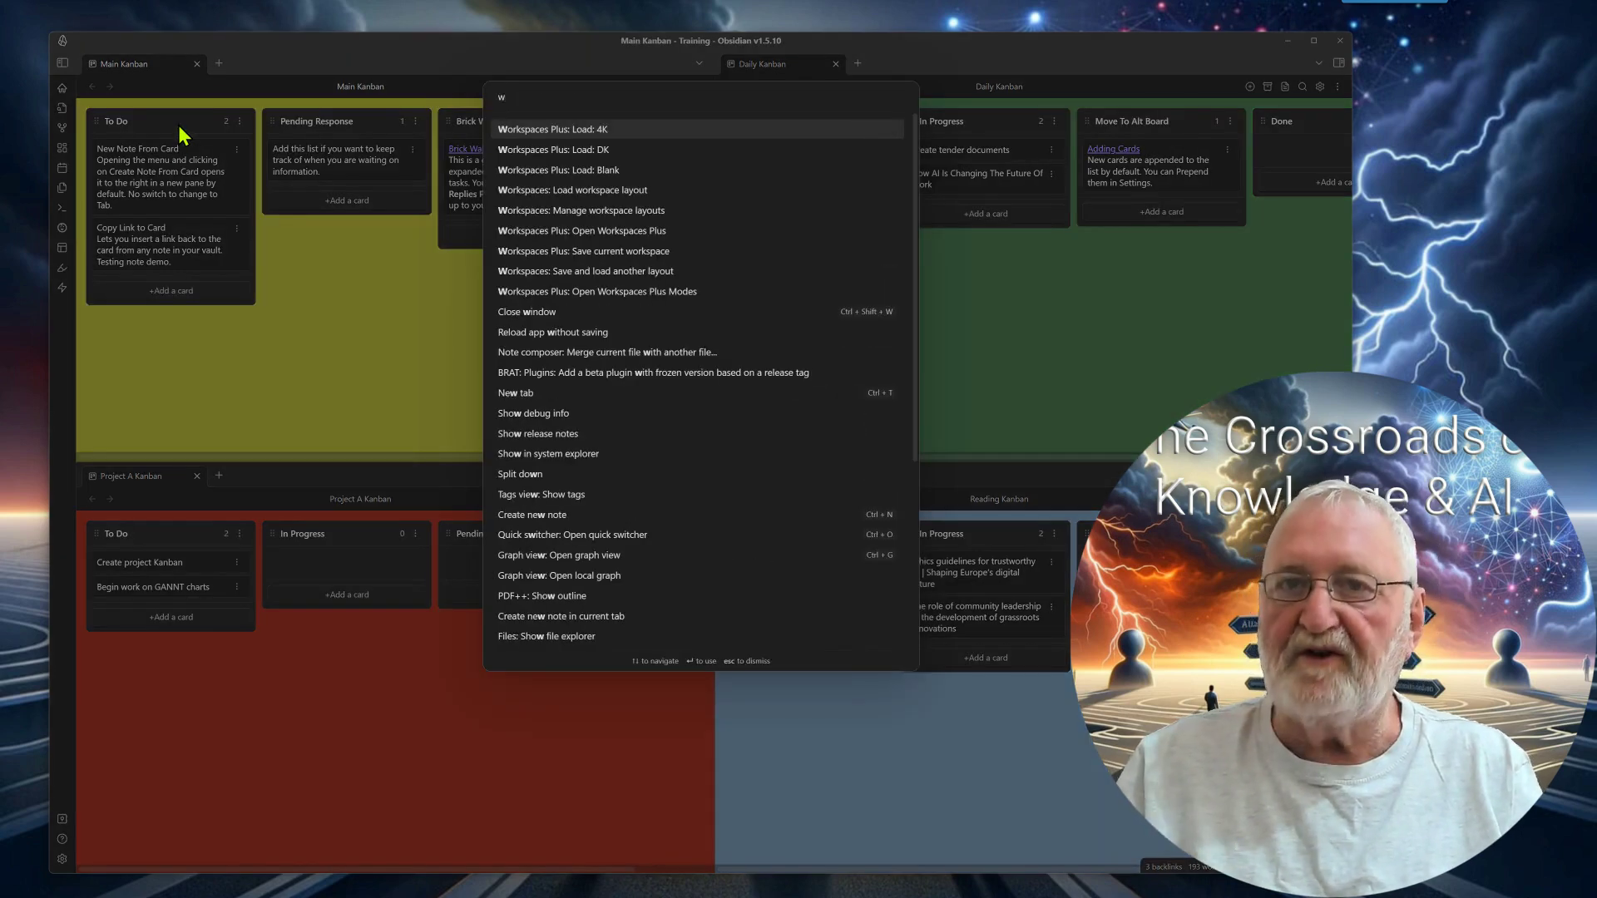
pyautogui.press('Down')
pyautogui.press('Down')
pyautogui.press('Return')
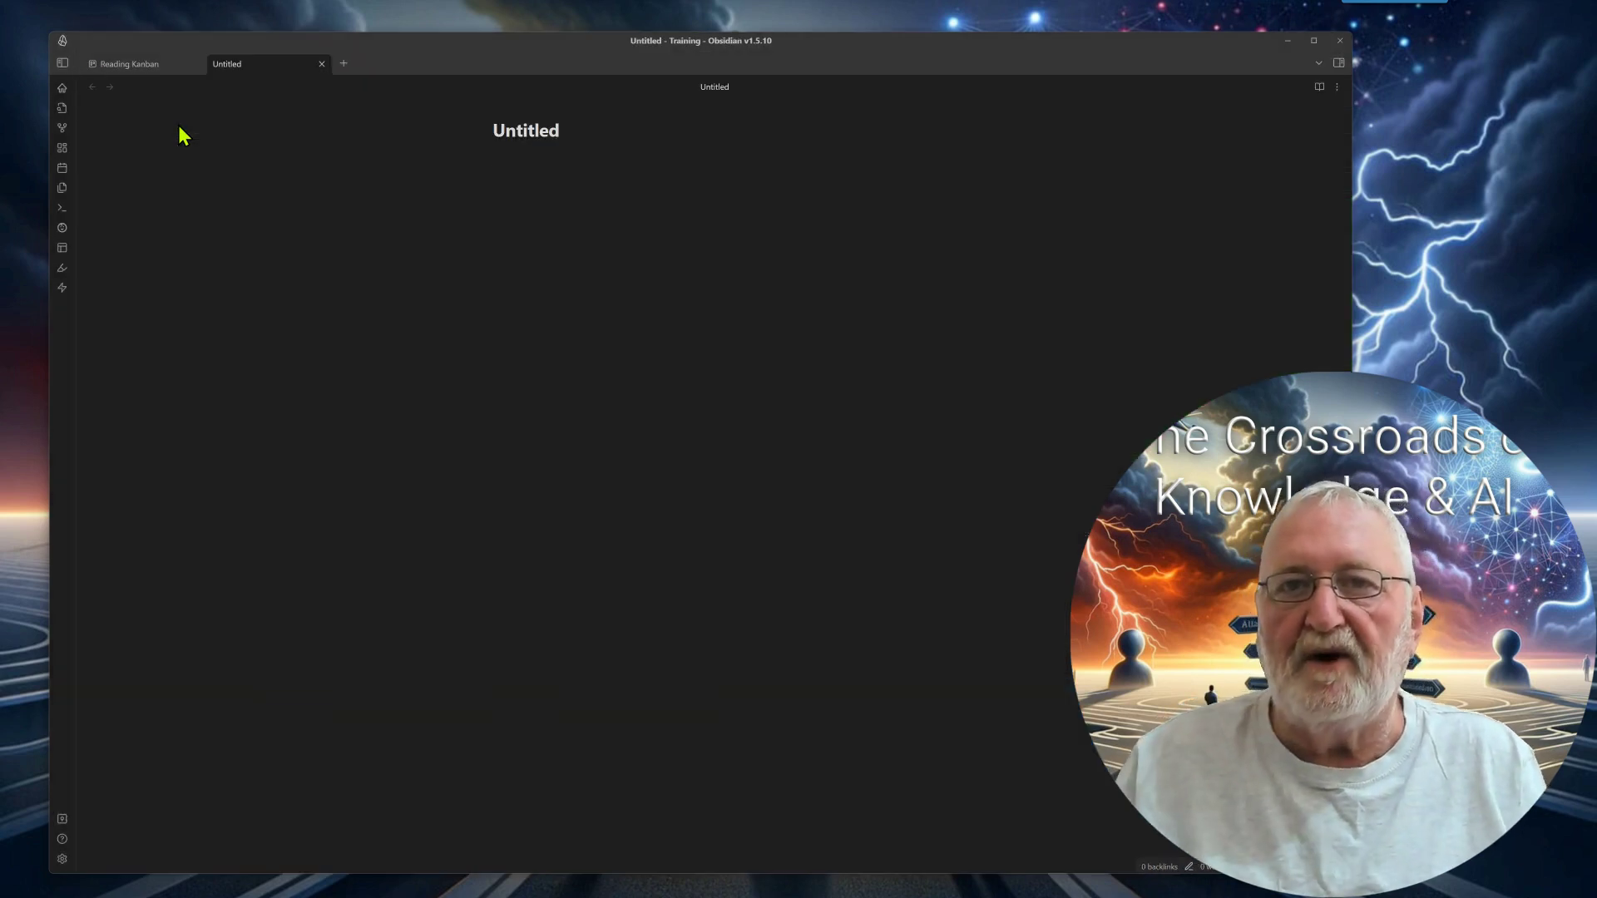